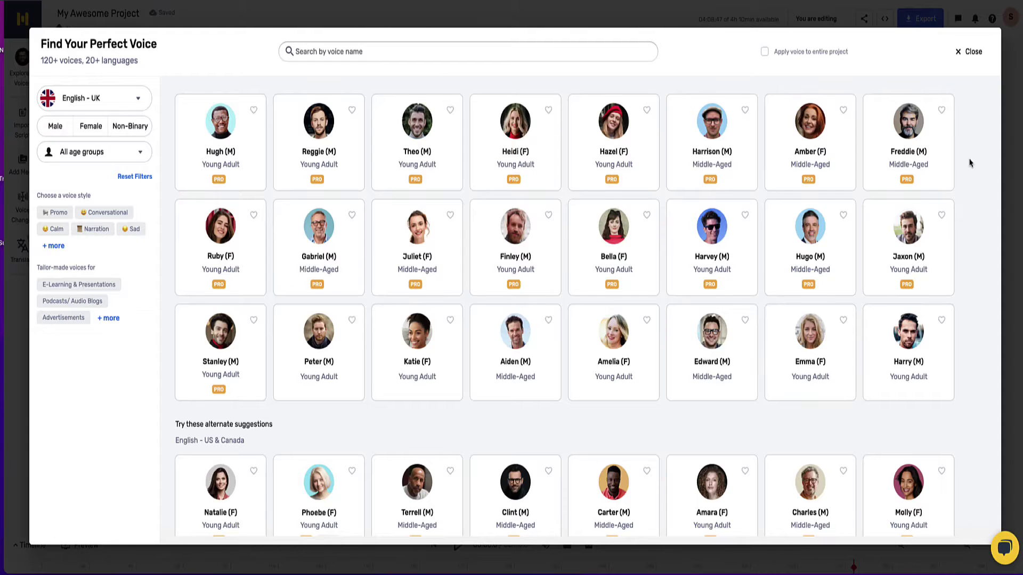
scroll(969, 163, "down", 2)
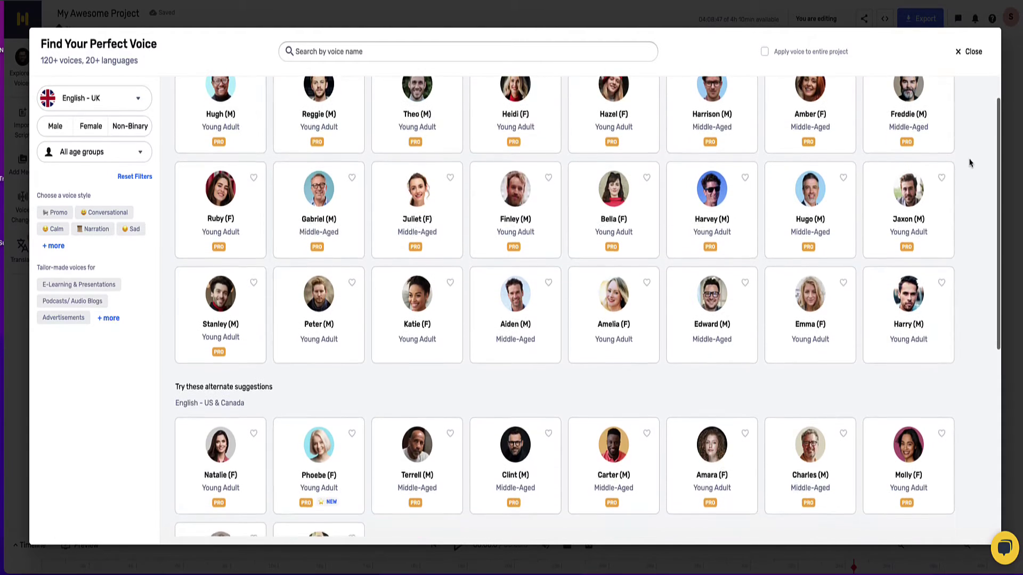
scroll(969, 163, "down", 1)
scroll(970, 163, "down", 1)
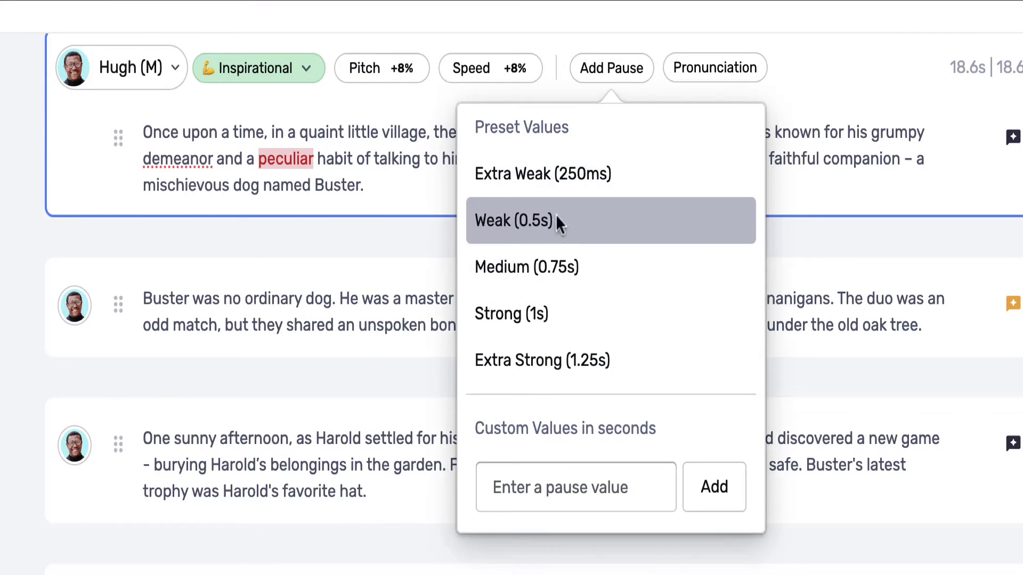
Step: Add a weak pause at the paragraph start and a strong pause after 'nature'; check Buster's pronunciation
left_click(556, 221)
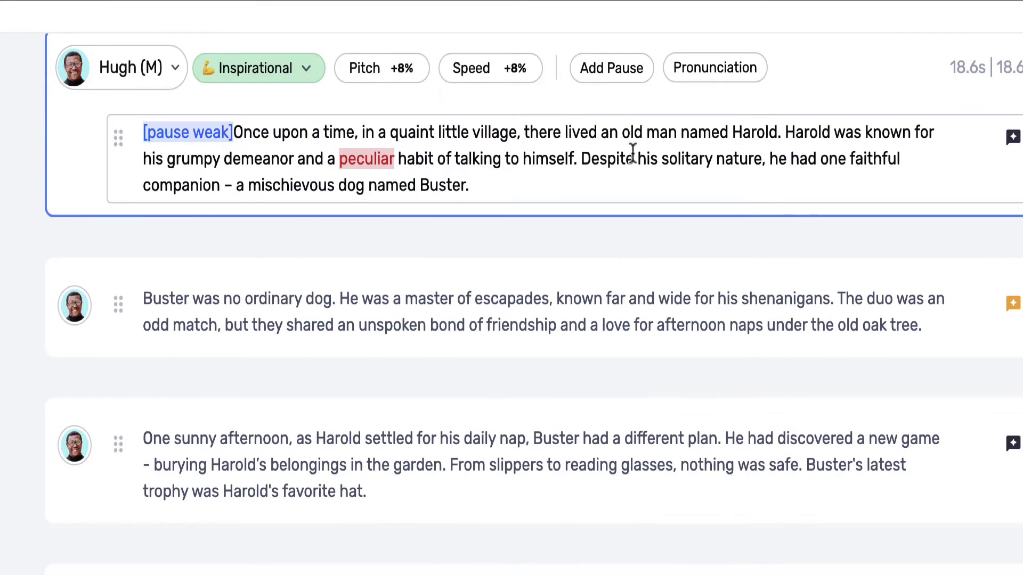
left_click(746, 159)
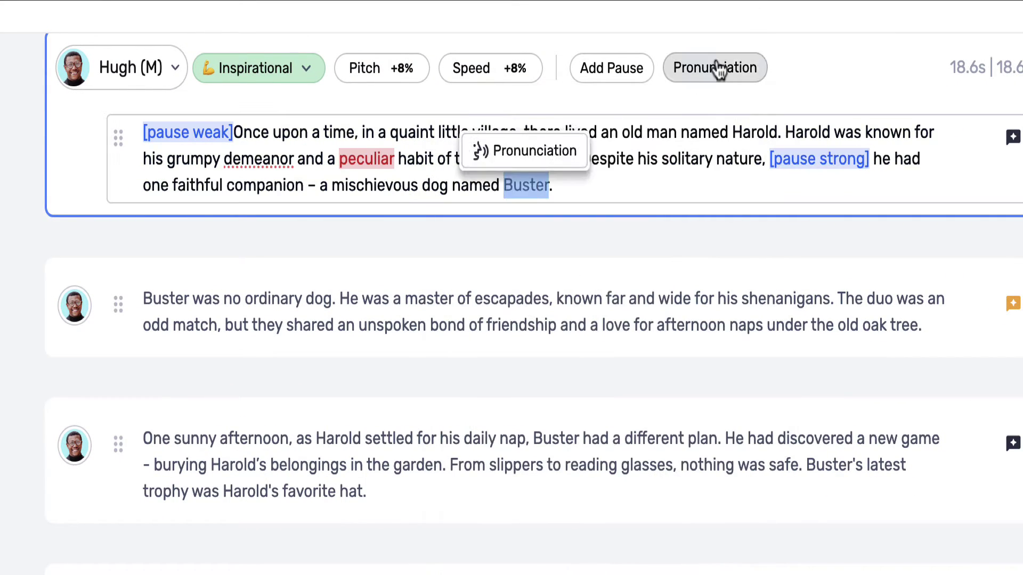
left_click(714, 67)
left_click(785, 374)
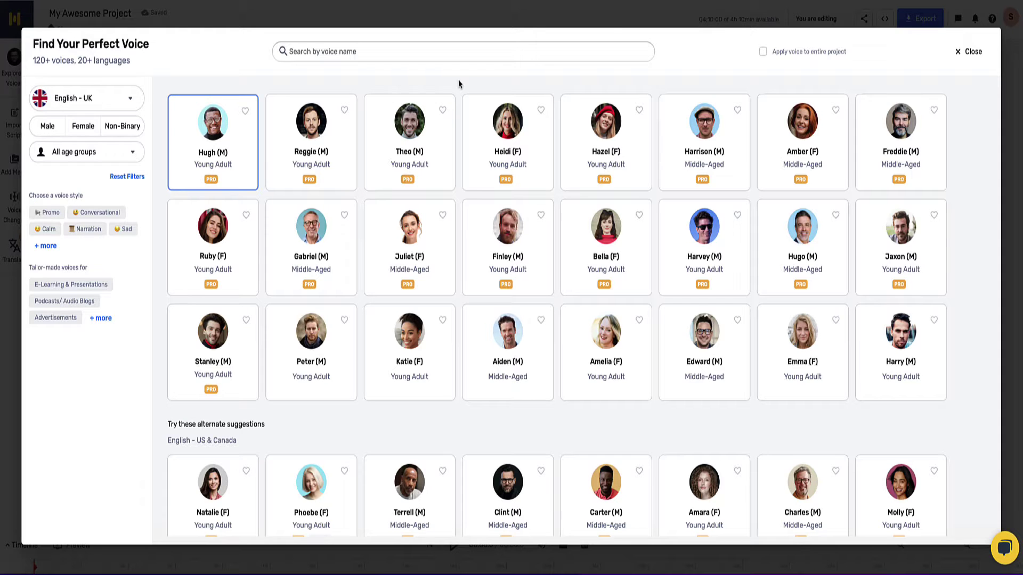
scroll(456, 89, "down", 4)
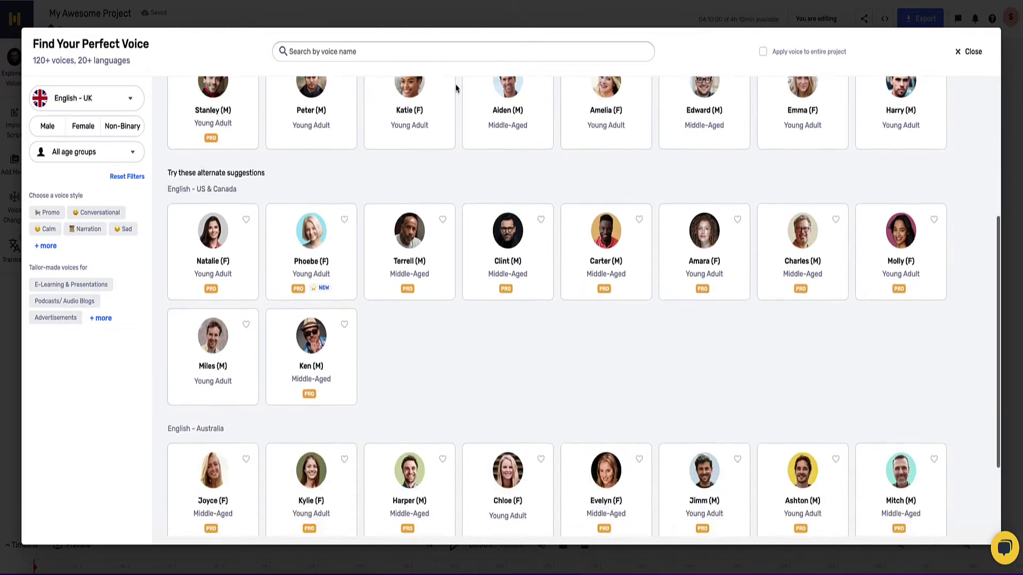
scroll(462, 122, "down", 1)
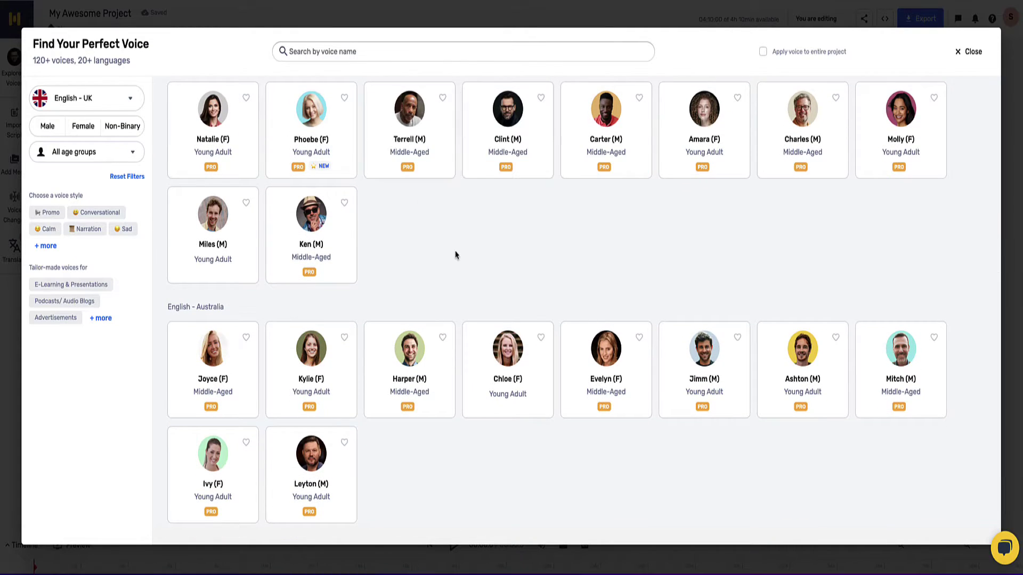
scroll(480, 253, "up", 3)
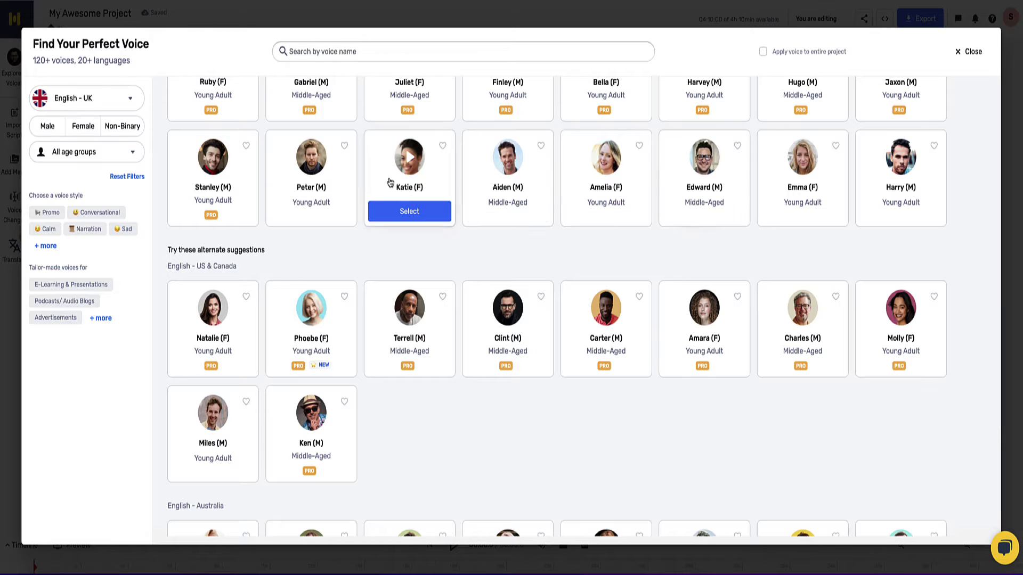
scroll(404, 183, "up", 2)
scroll(422, 187, "up", 1)
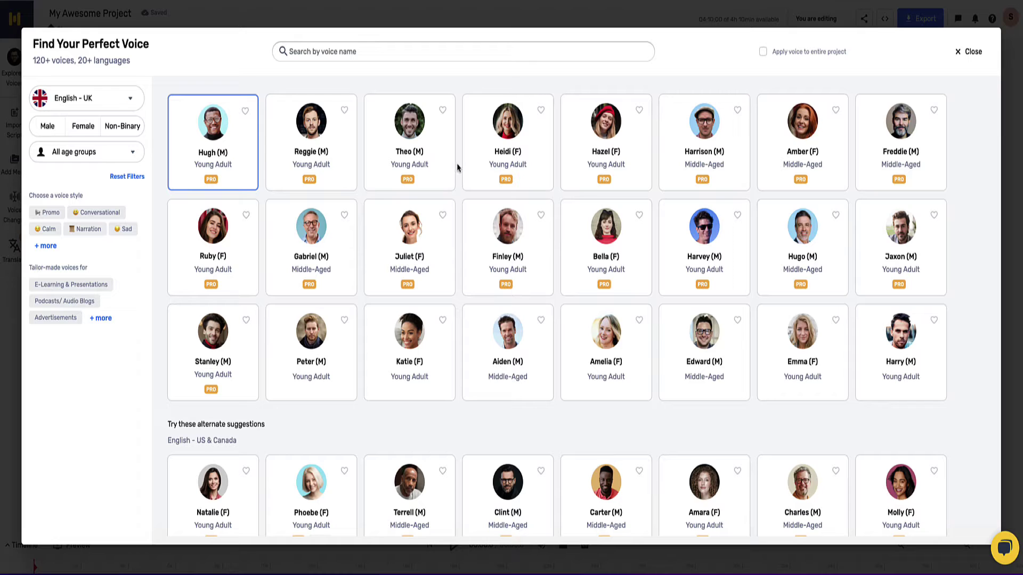
left_click(134, 99)
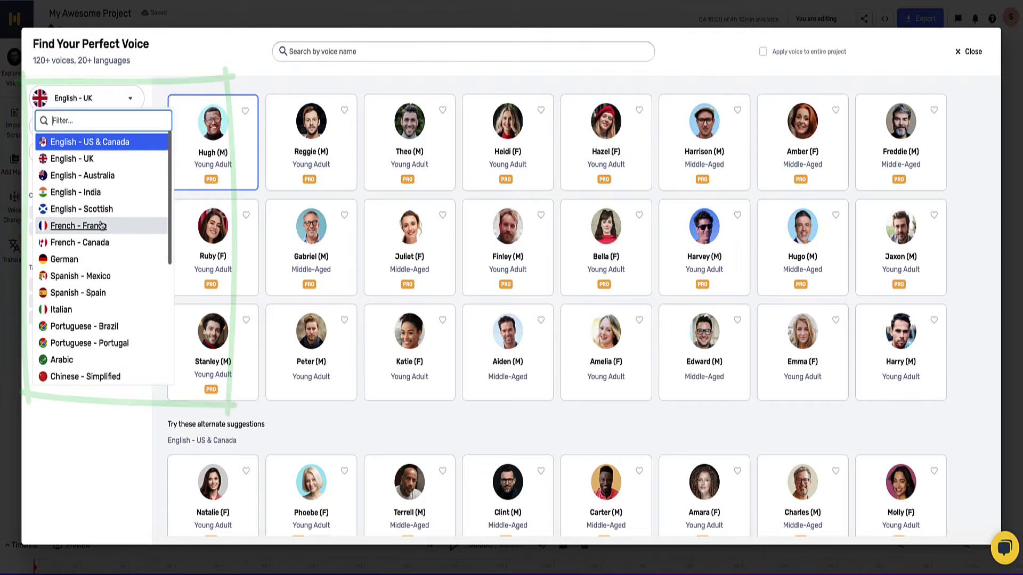
scroll(102, 216, "down", 3)
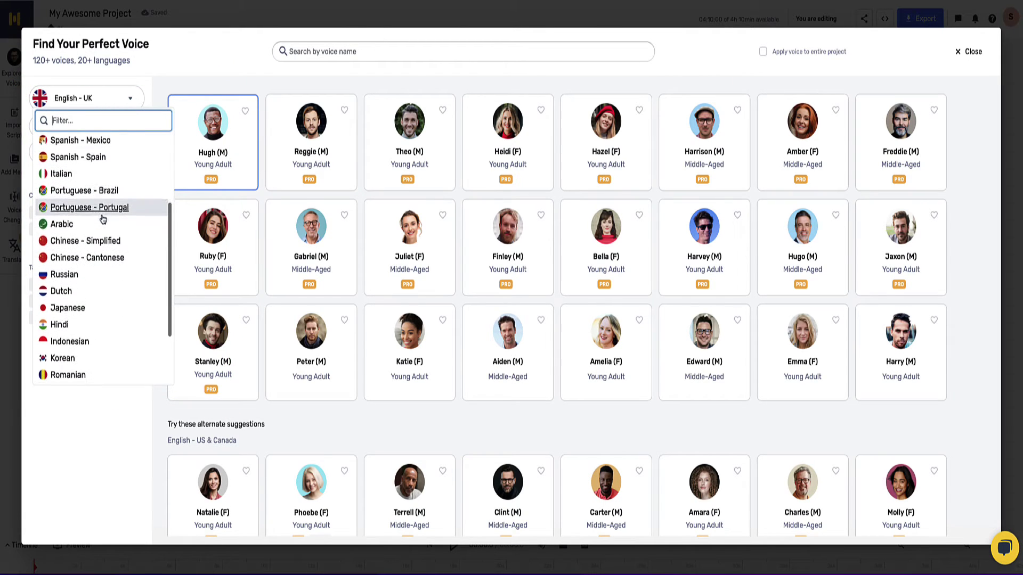
scroll(88, 199, "down", 1)
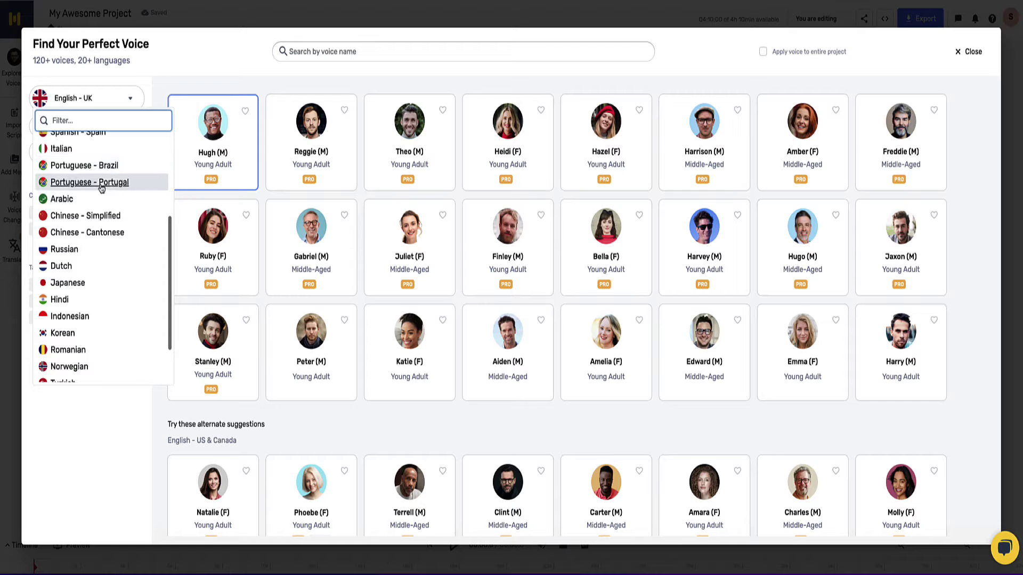
scroll(102, 199, "down", 1)
scroll(103, 201, "down", 1)
scroll(105, 203, "down", 1)
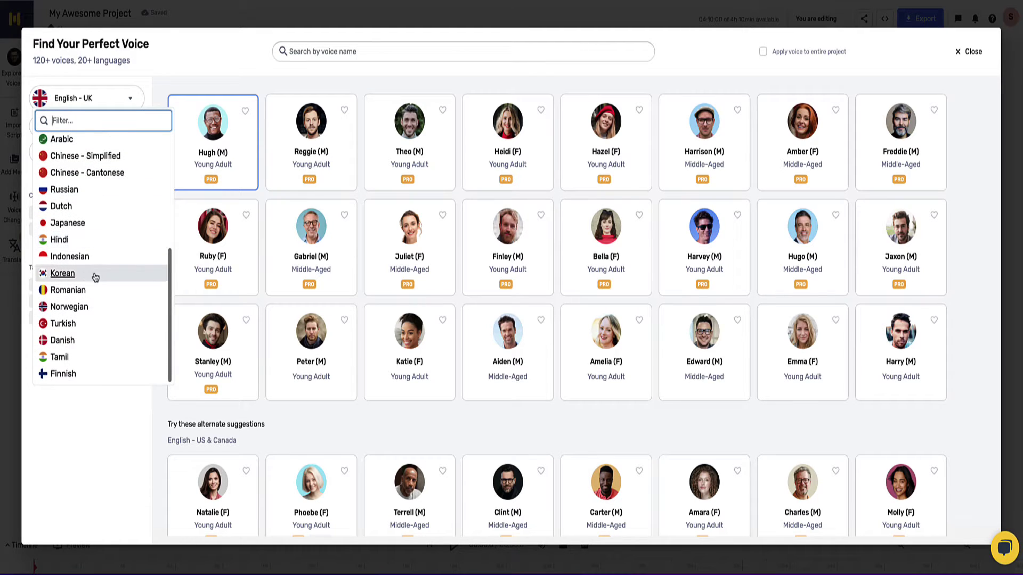
scroll(113, 320, "up", 5)
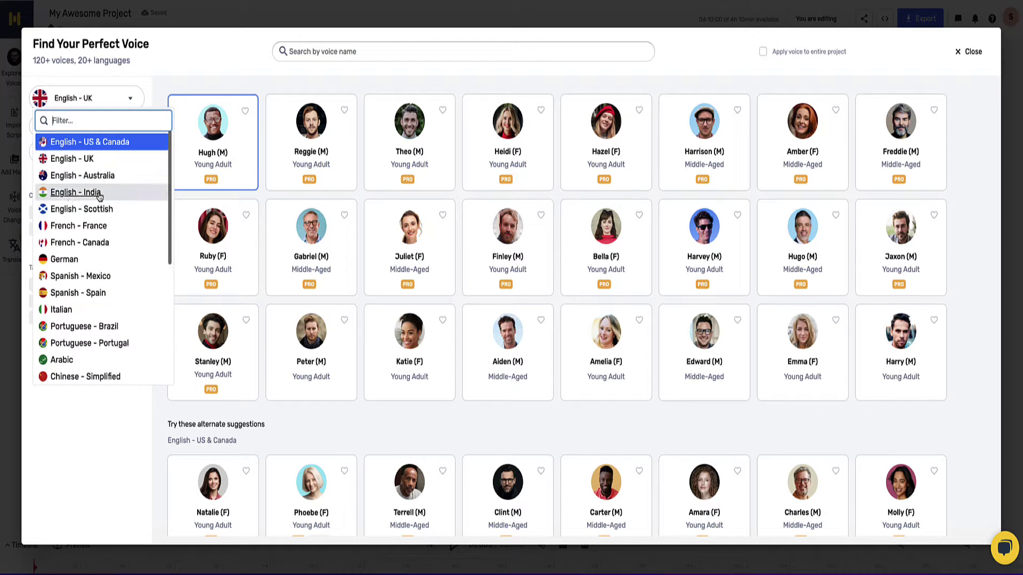
left_click(459, 195)
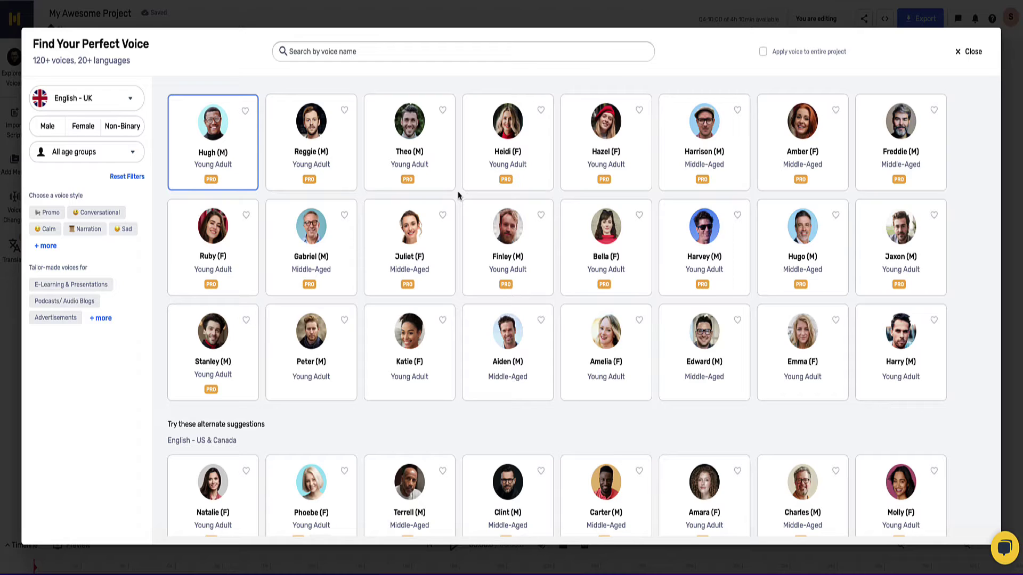
Step: Expand the tailor-made voice categories to show all of them, including Audiobooks and Meditation
left_click(103, 318)
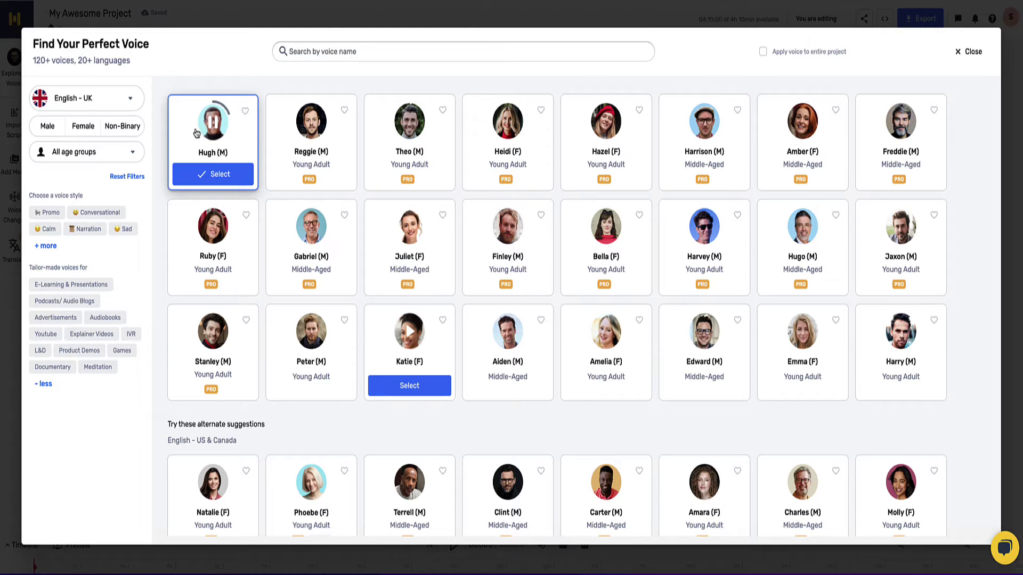
left_click(207, 130)
mouse_move(311, 132)
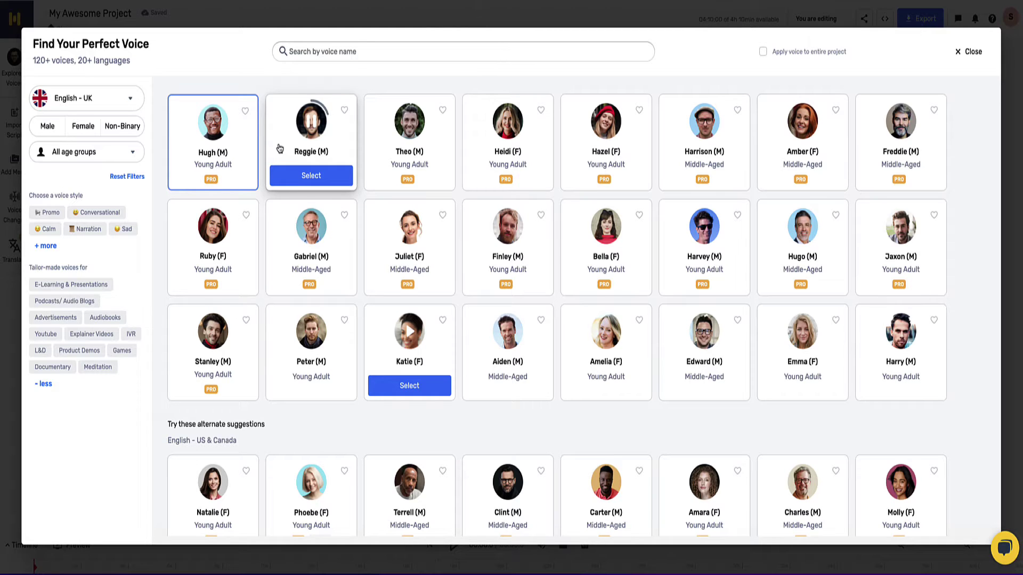
left_click(311, 124)
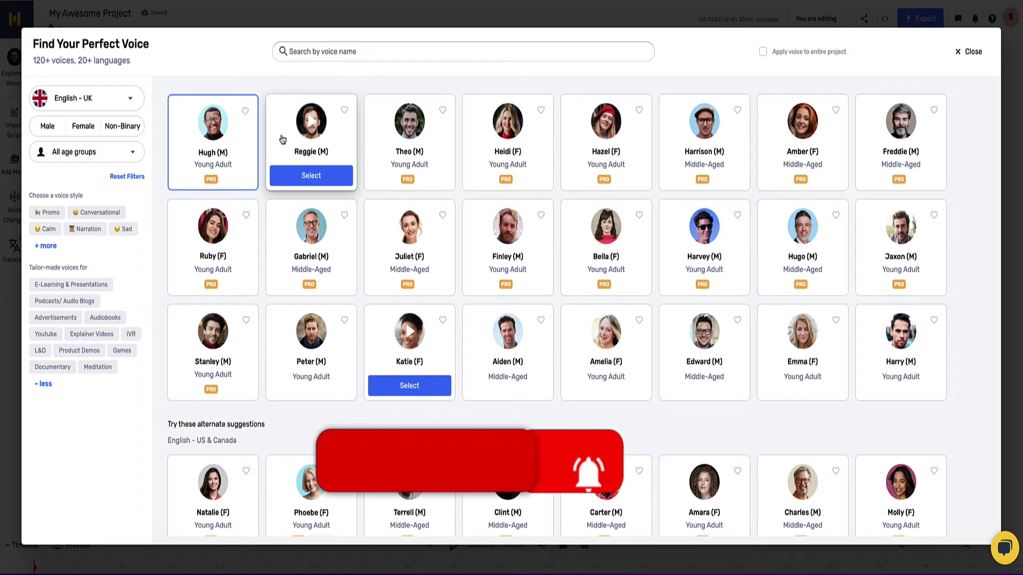
mouse_move(606, 136)
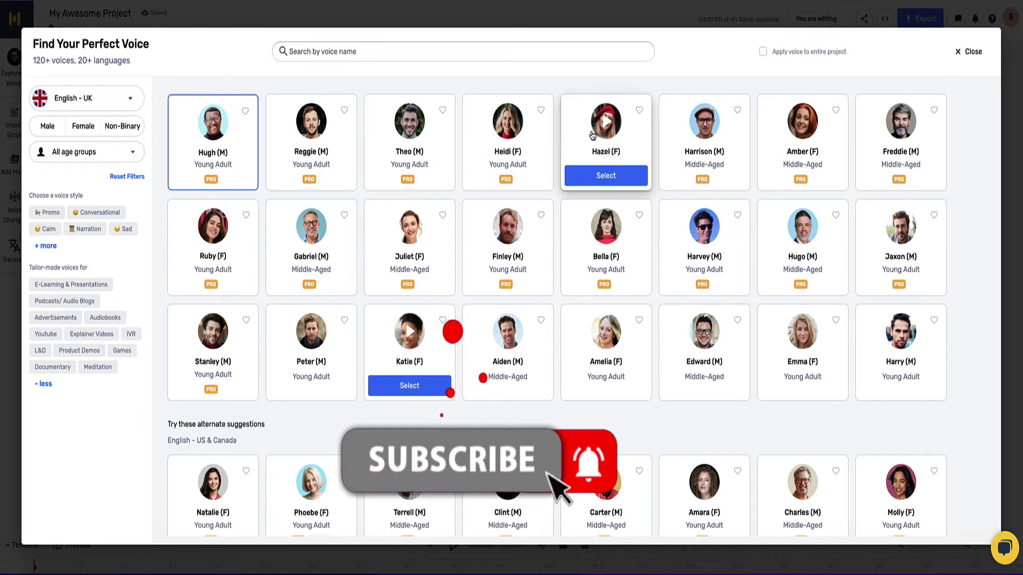
left_click(580, 143)
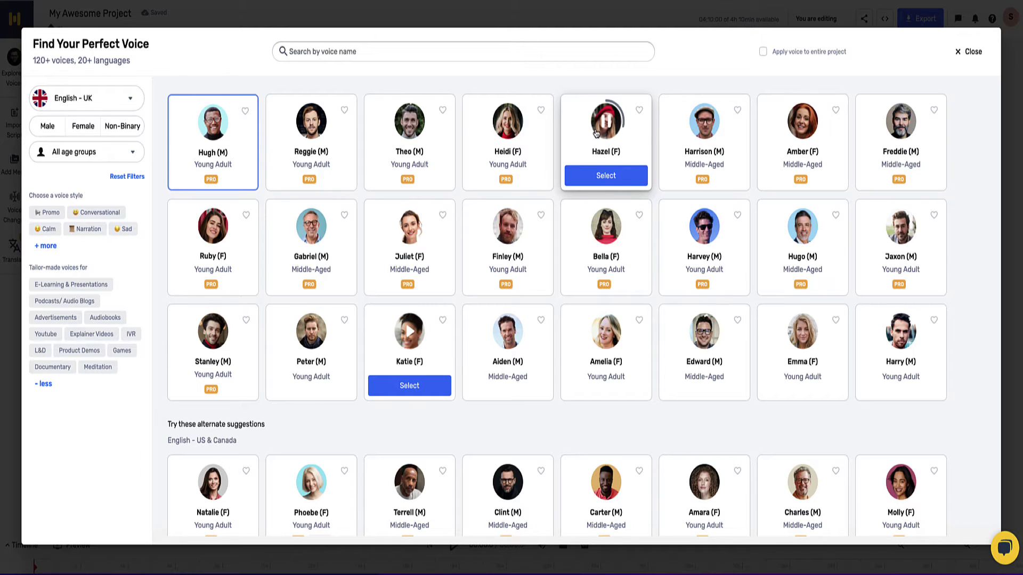
left_click(602, 121)
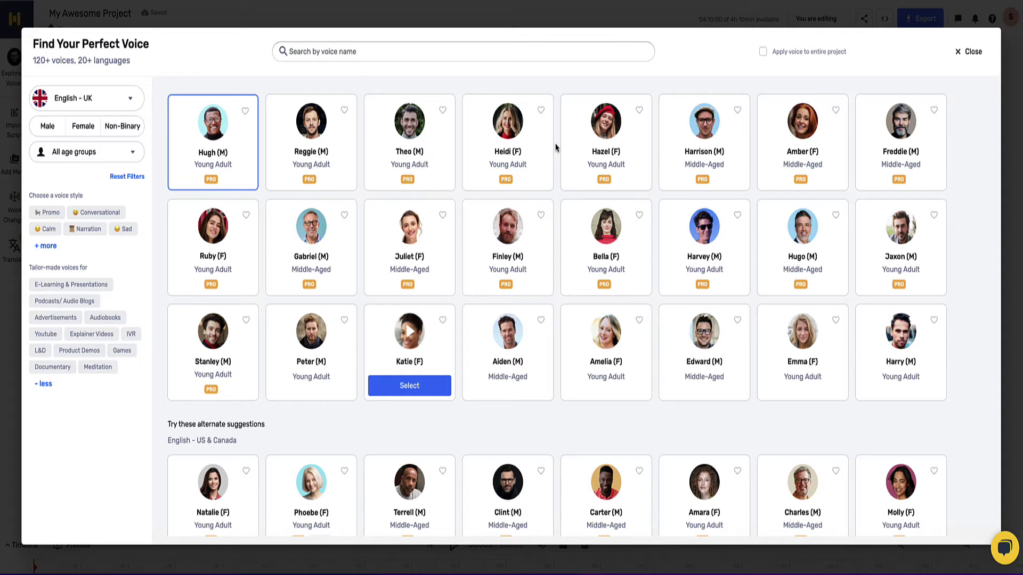
left_click(508, 121)
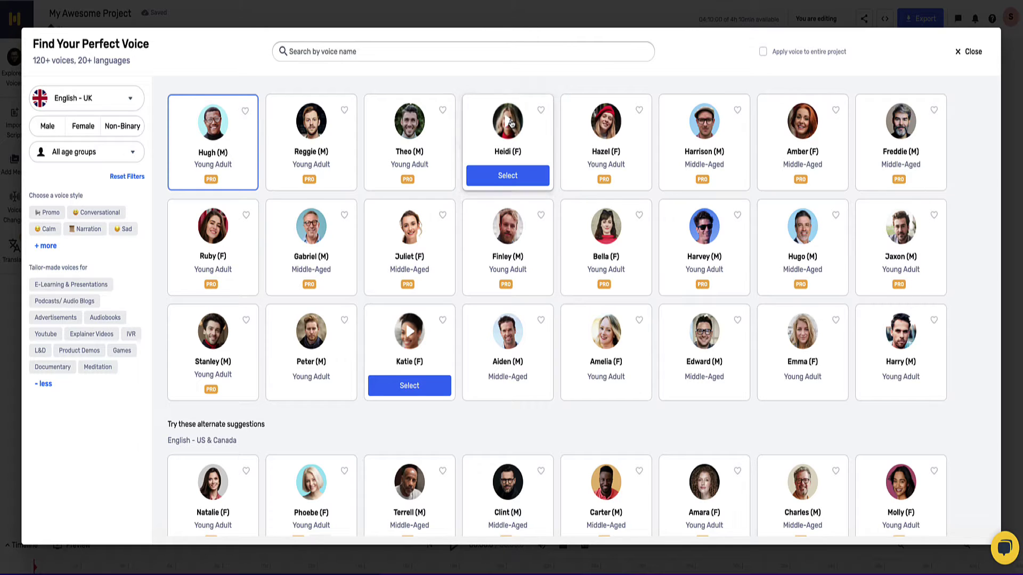
left_click(511, 121)
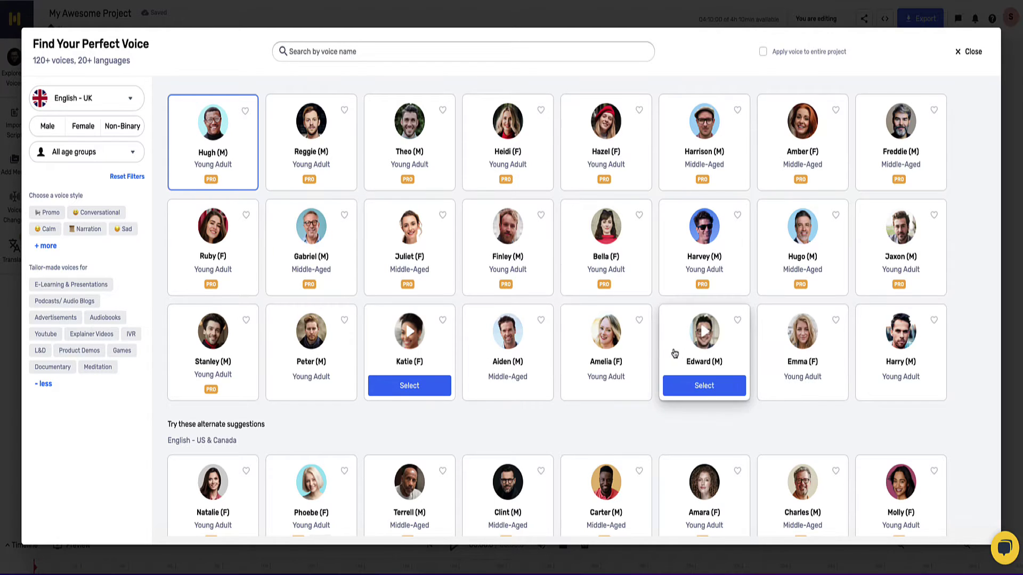
mouse_move(508, 343)
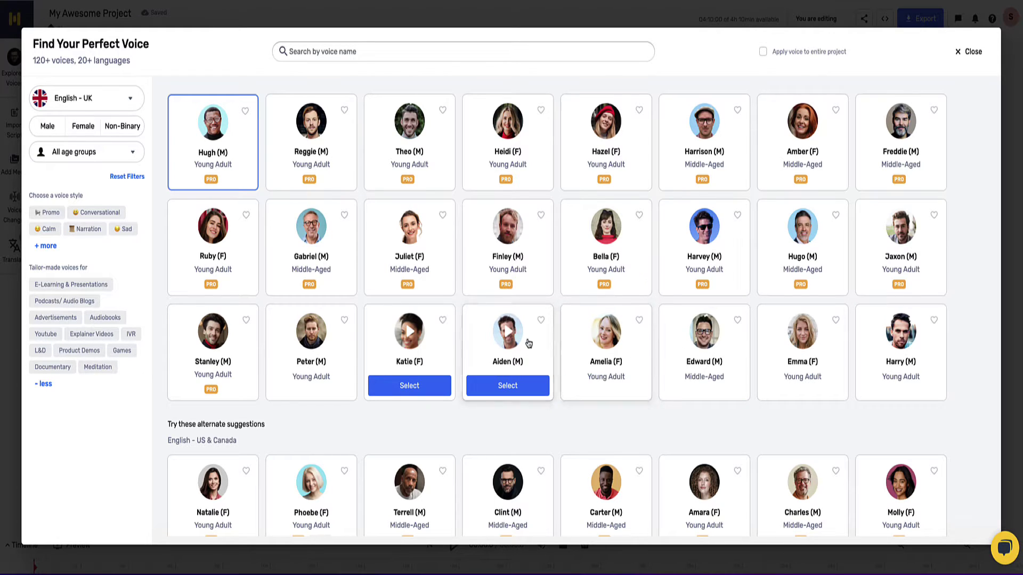
left_click(509, 334)
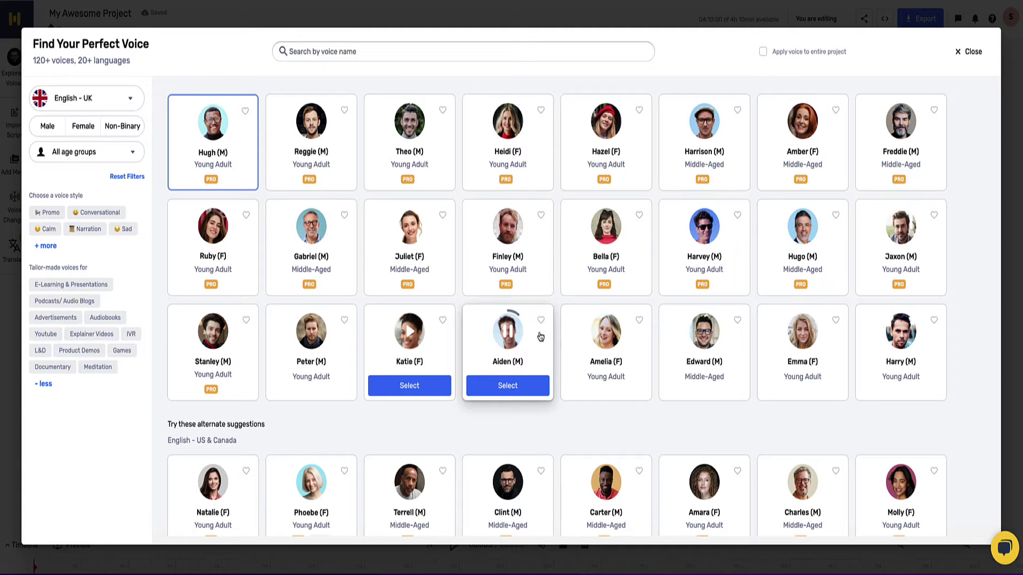
left_click(509, 334)
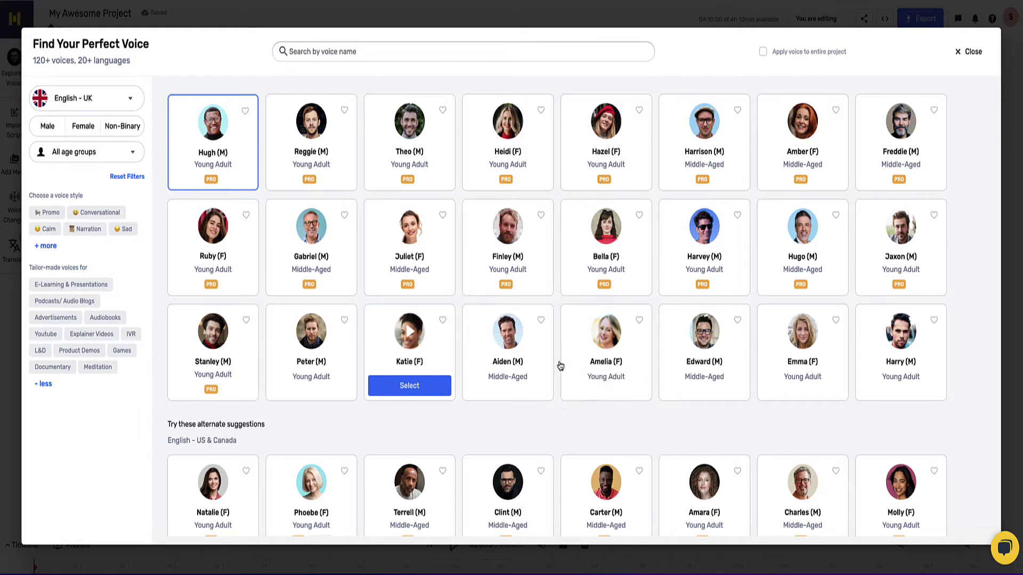
left_click(609, 338)
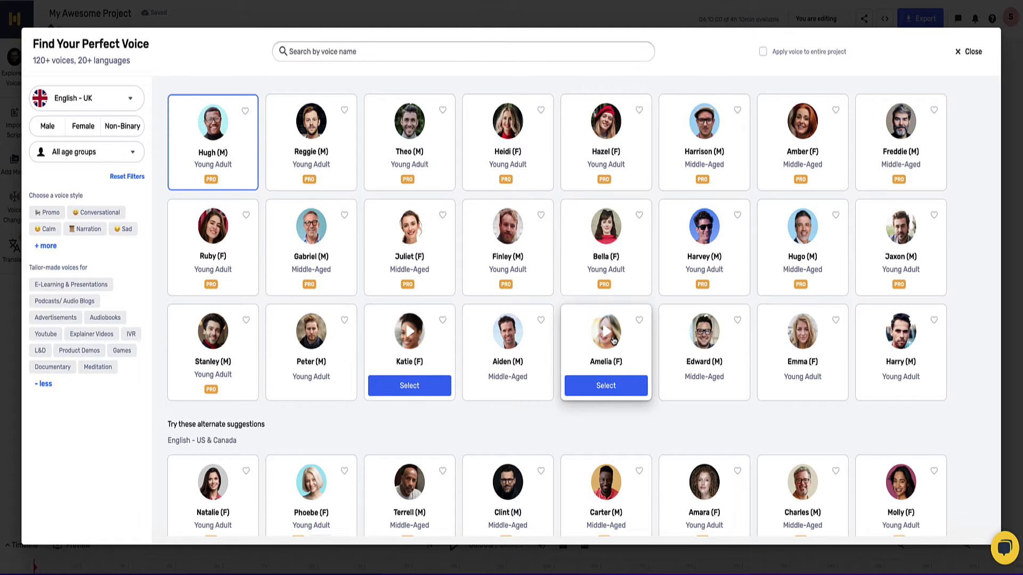
mouse_move(508, 240)
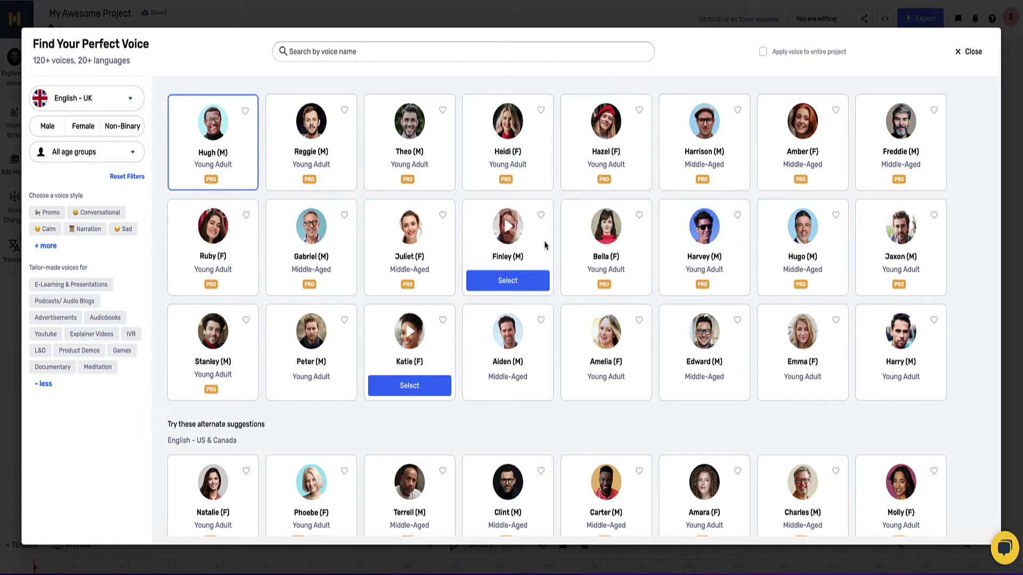
scroll(352, 275, "down", 3)
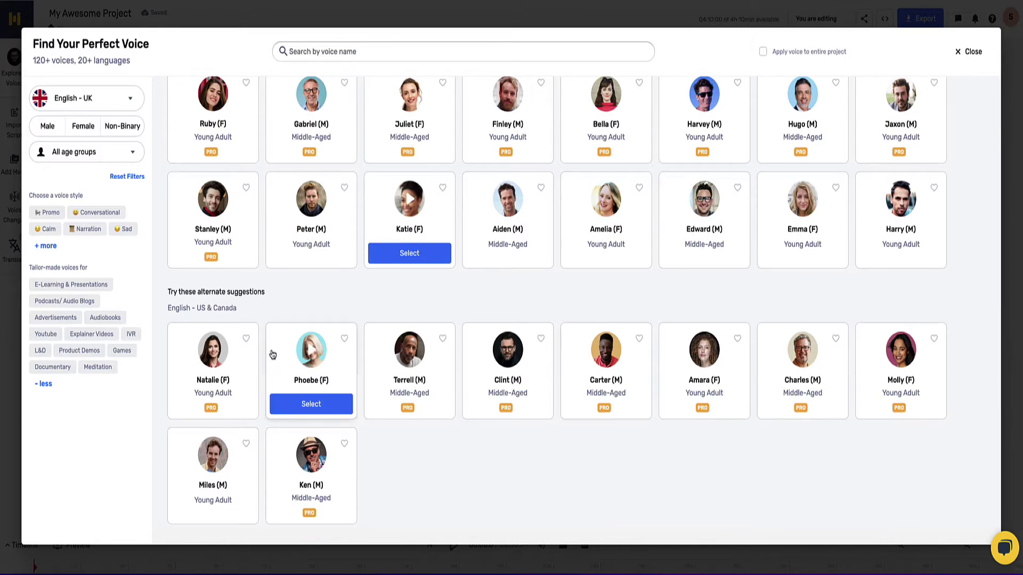
mouse_move(409, 351)
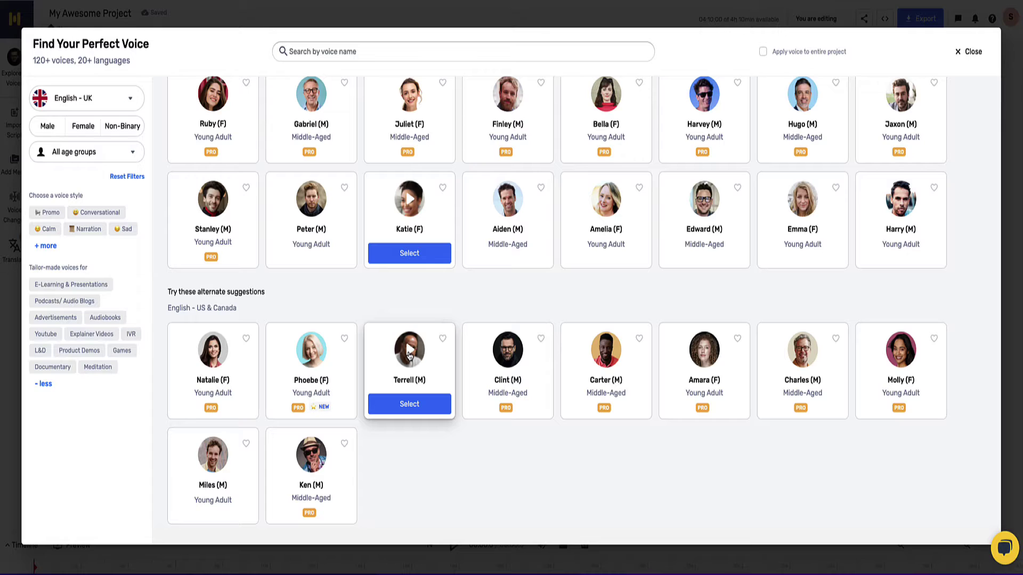
left_click(404, 357)
left_click(406, 356)
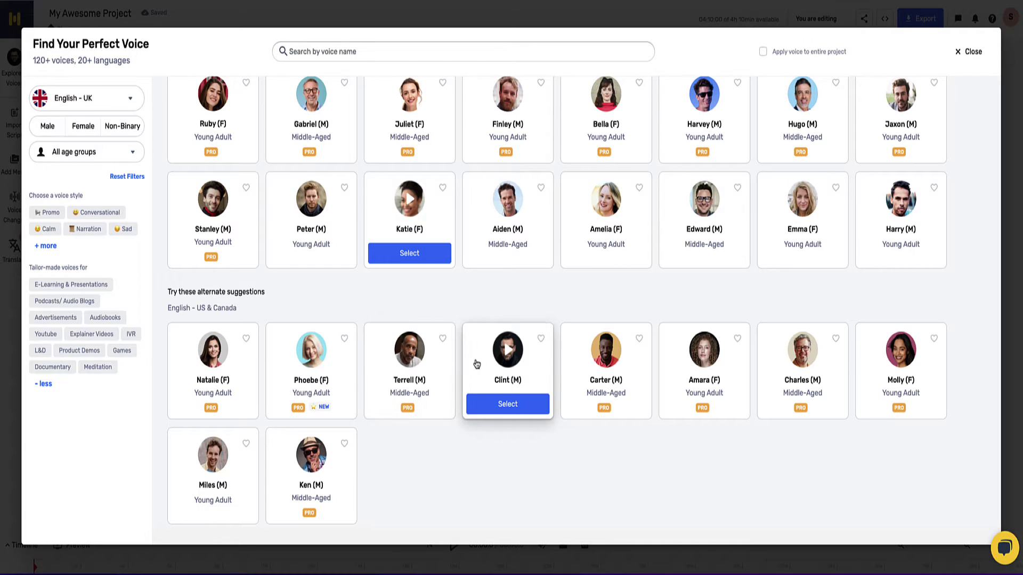
left_click(507, 357)
left_click(504, 357)
mouse_move(312, 475)
left_click(311, 455)
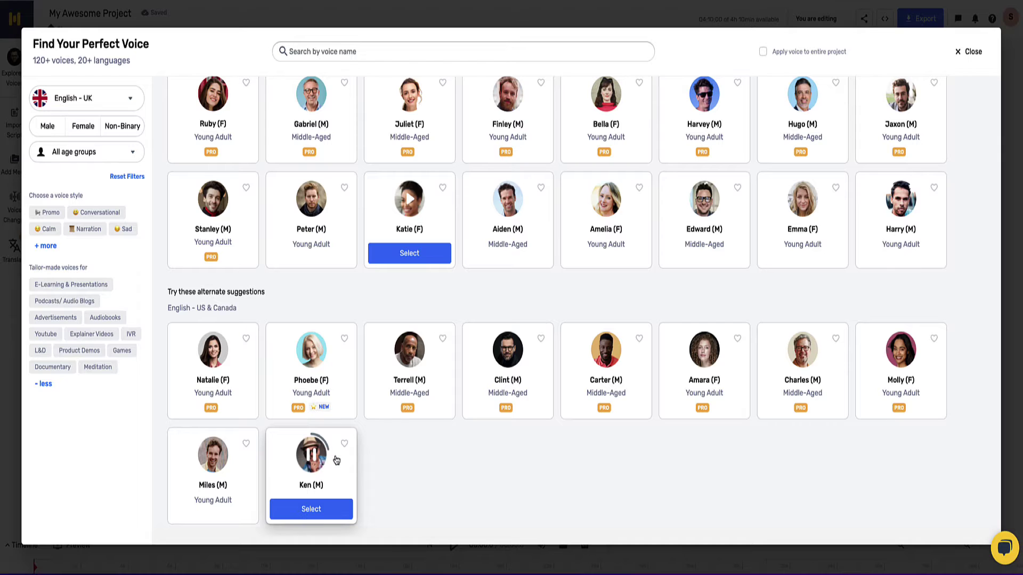
left_click(324, 460)
scroll(332, 461, "up", 2)
scroll(265, 424, "up", 1)
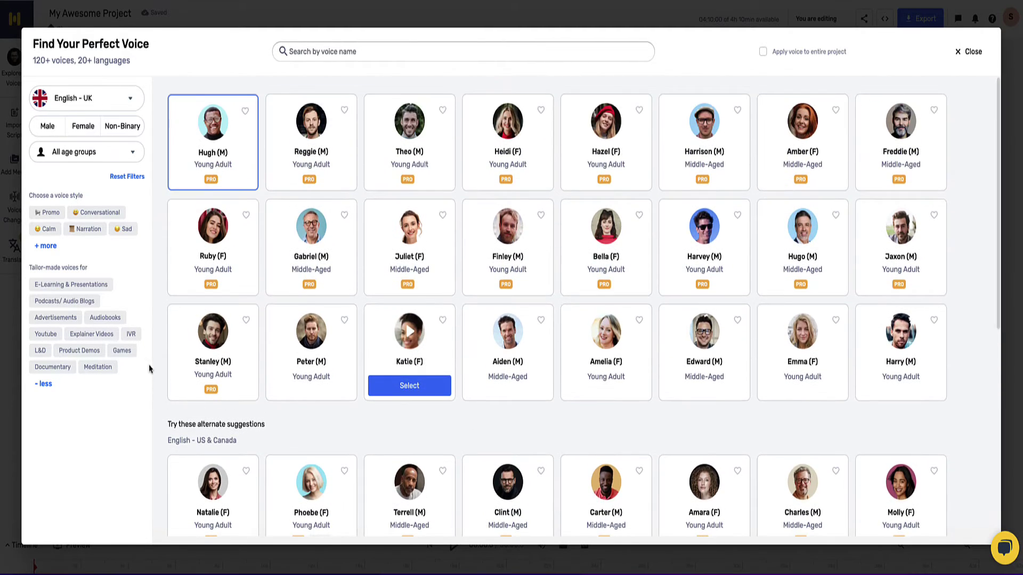
Step: Filter voices to English - Scottish and preview Rory's and Emily's samples
left_click(128, 100)
left_click(120, 208)
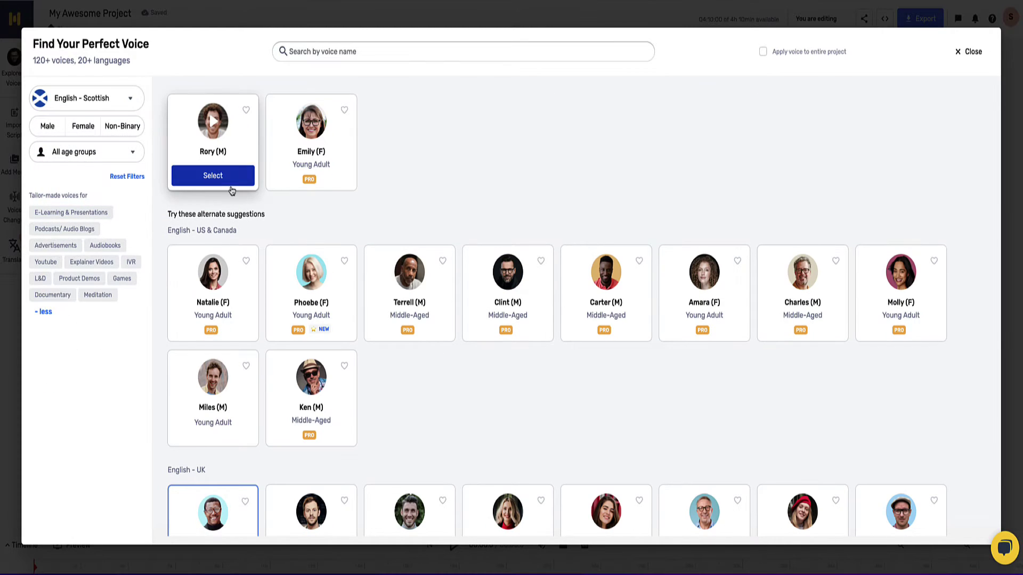
left_click(213, 119)
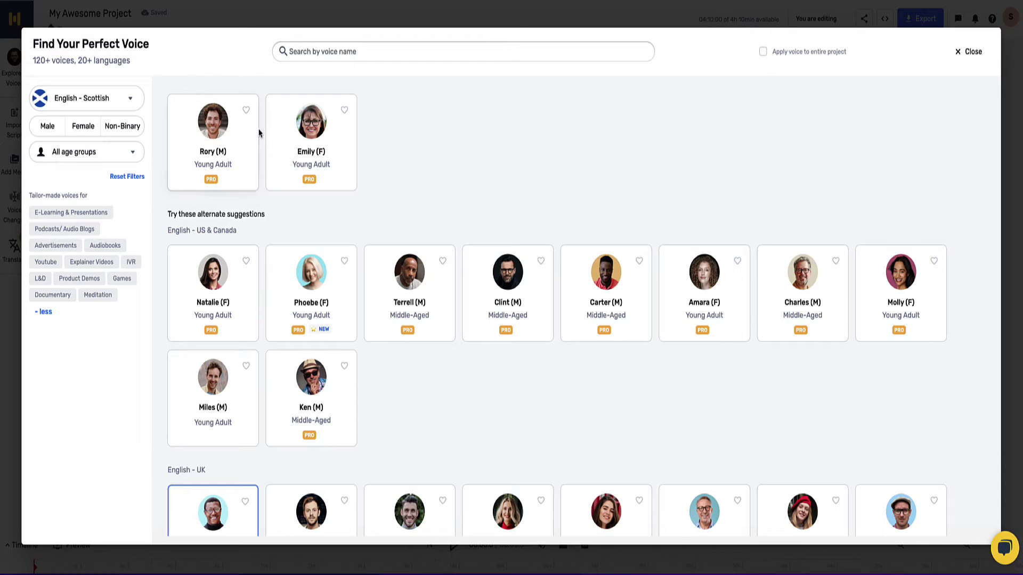
left_click(309, 124)
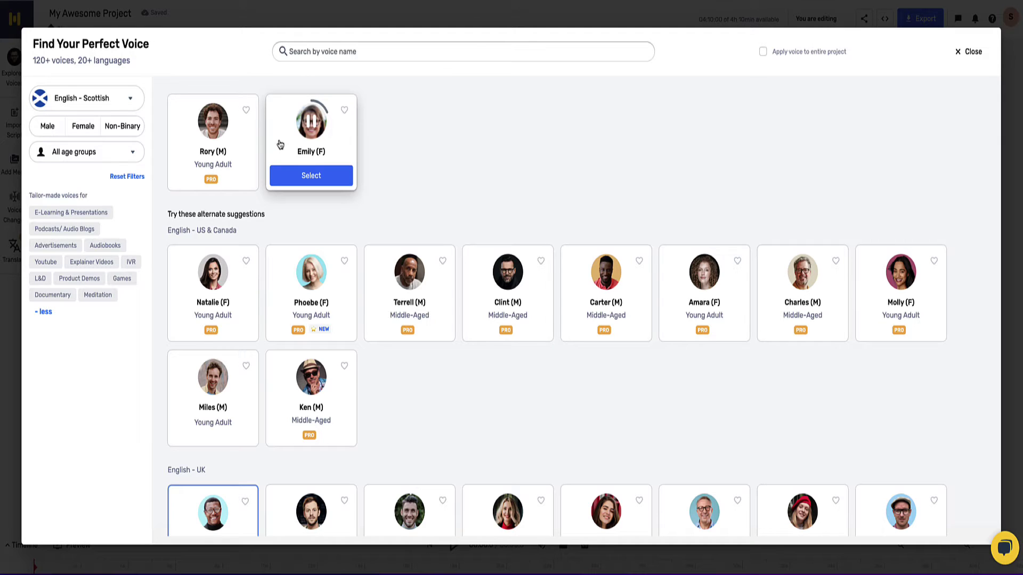
Step: Switch to English - Australia voices and preview Joyce, Evelyn and Ashton in turn
left_click(89, 97)
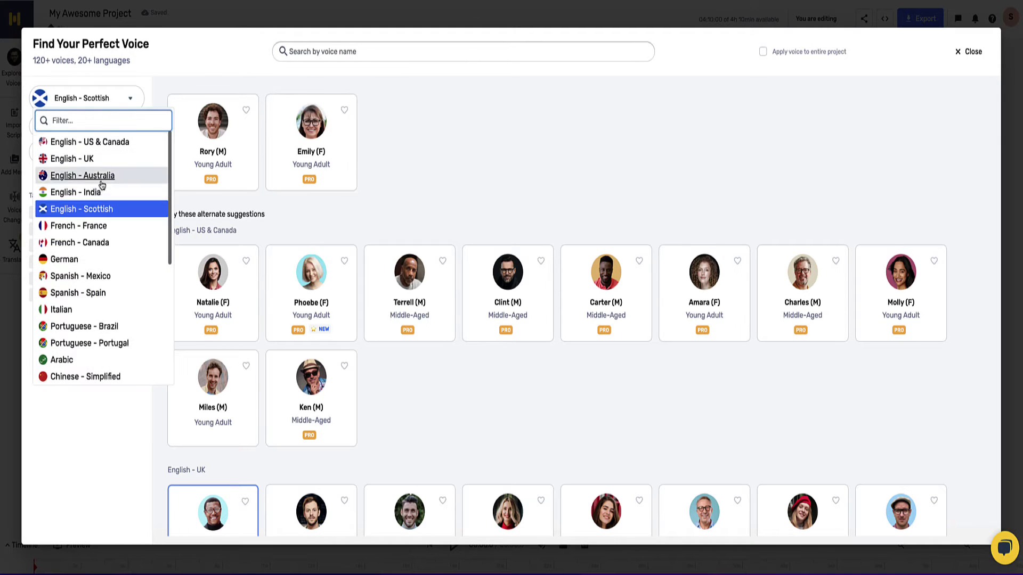
left_click(100, 175)
left_click(213, 121)
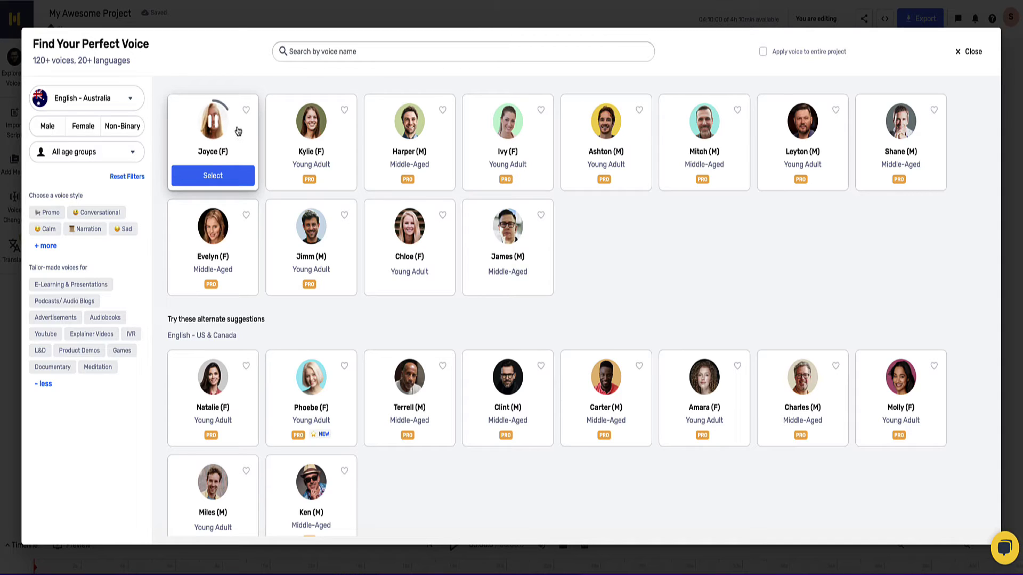
left_click(215, 126)
mouse_move(213, 227)
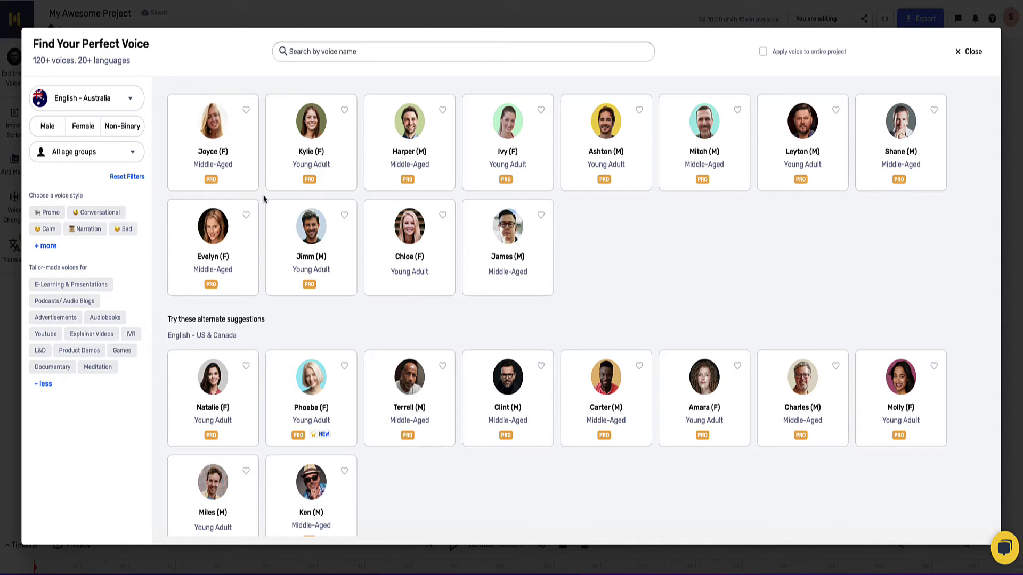
left_click(214, 231)
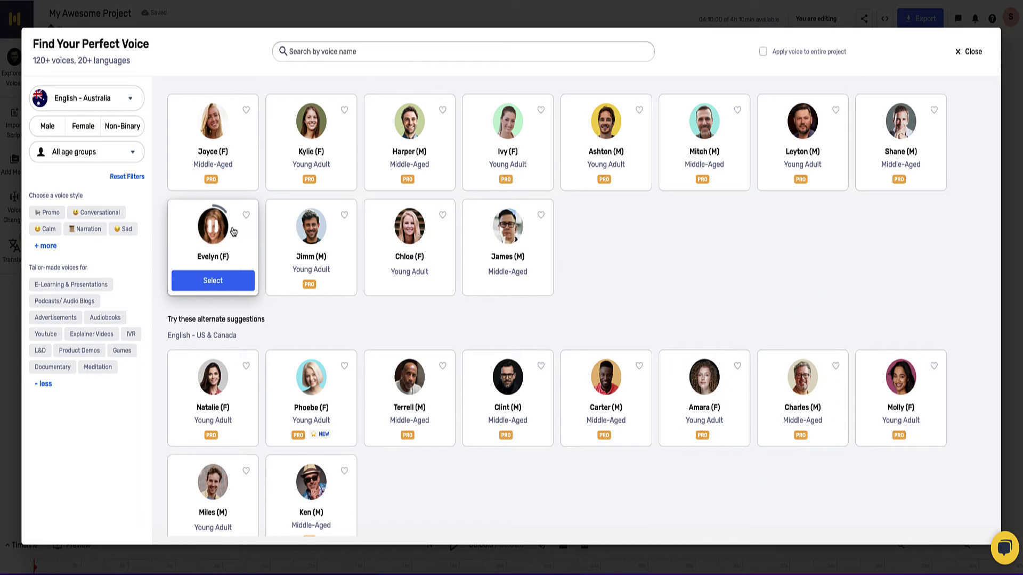
left_click(220, 228)
mouse_move(606, 132)
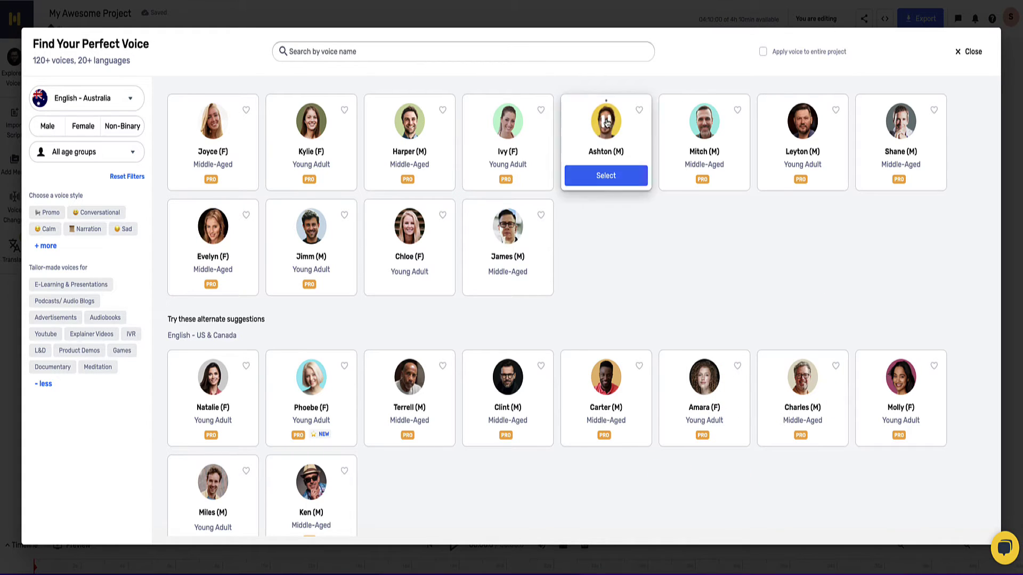
left_click(606, 122)
left_click(606, 122)
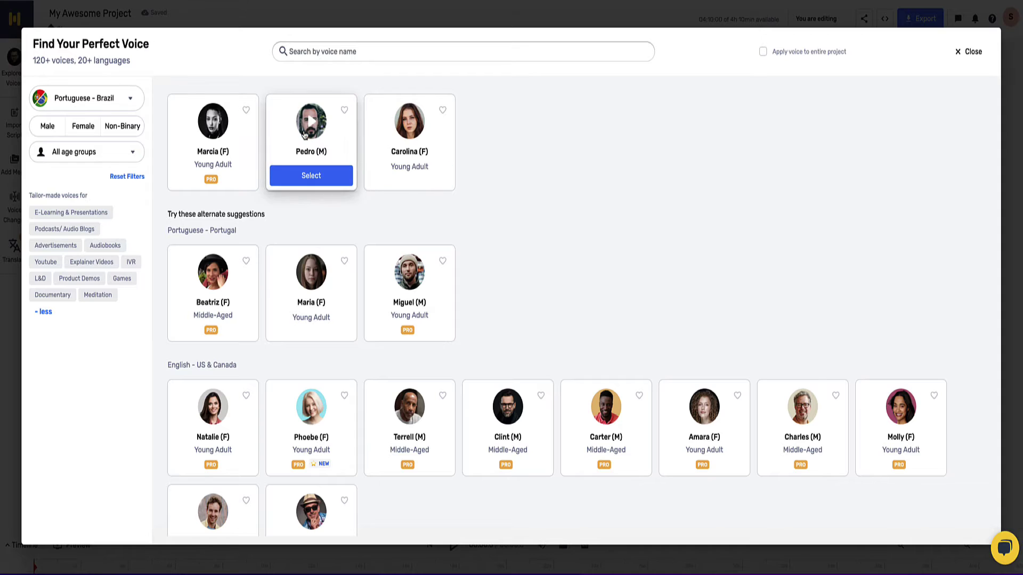
Step: Switch to English - US & Canada voices and try the Audiobooks, then Meditation, filters
left_click(132, 99)
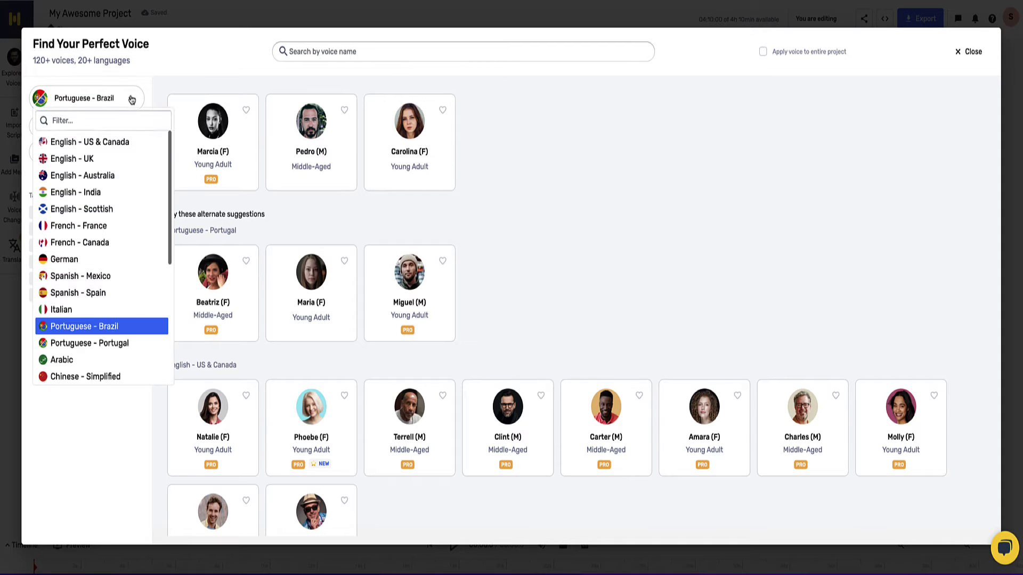
left_click(90, 142)
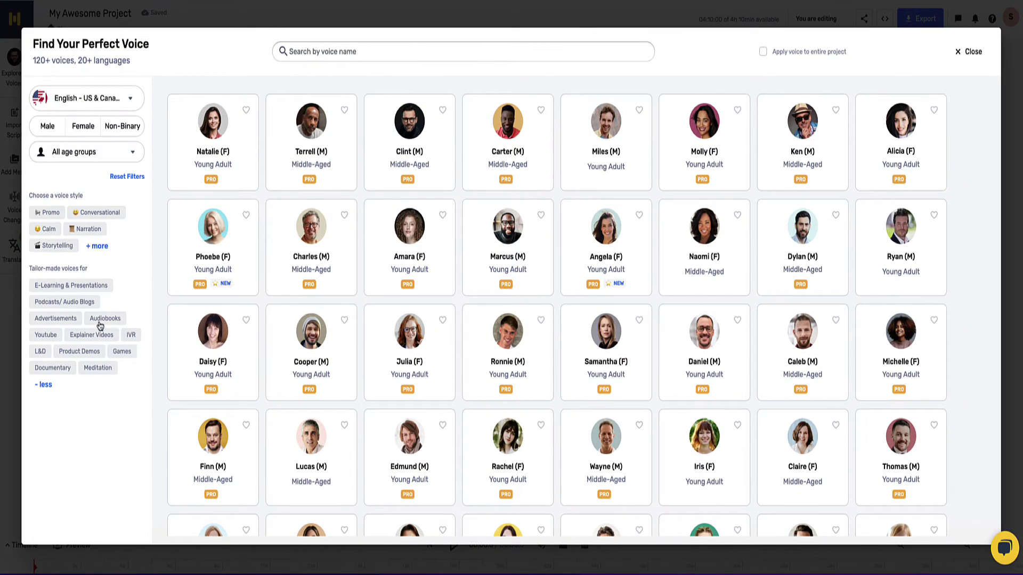
left_click(104, 320)
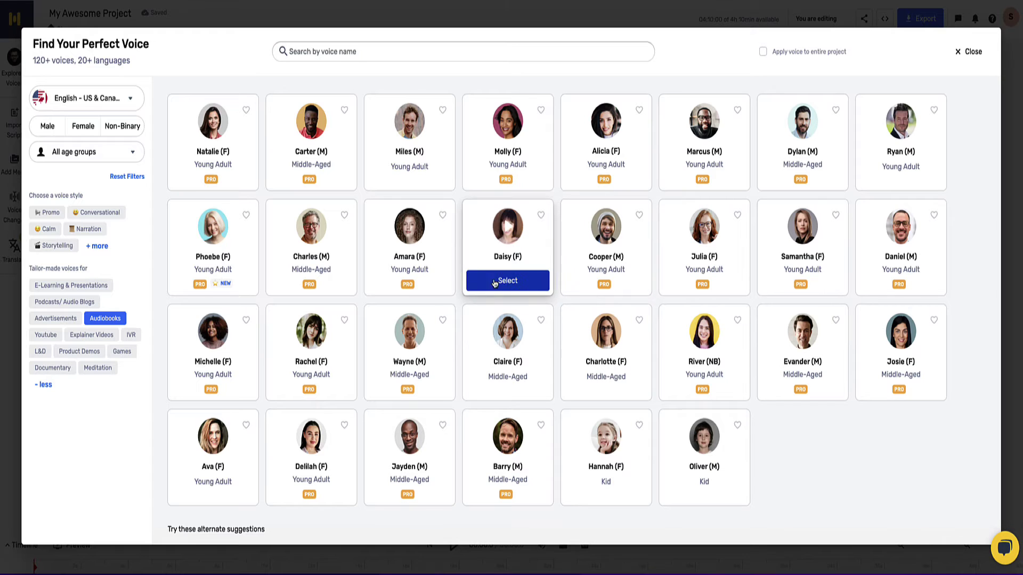
left_click(115, 318)
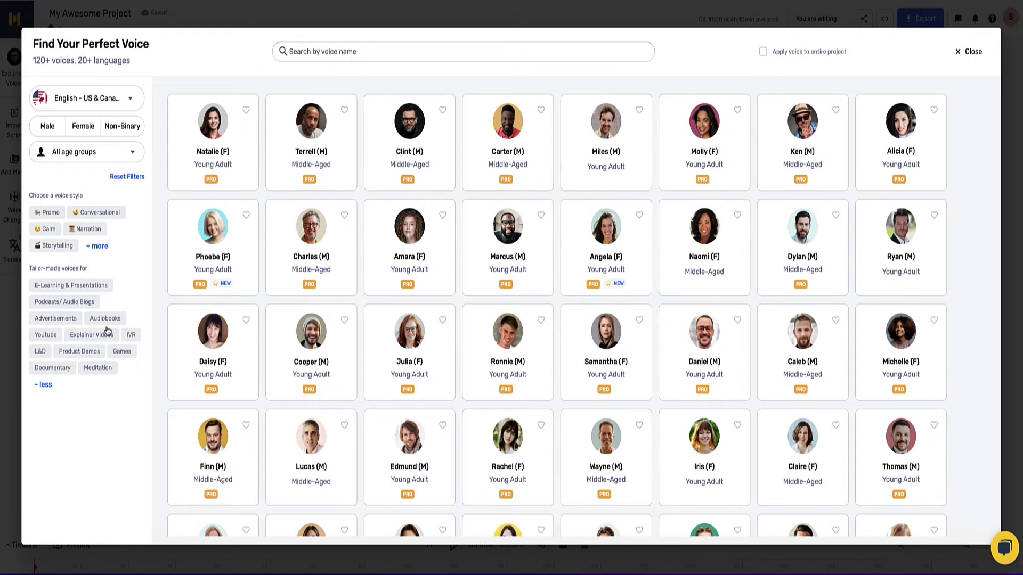
left_click(98, 367)
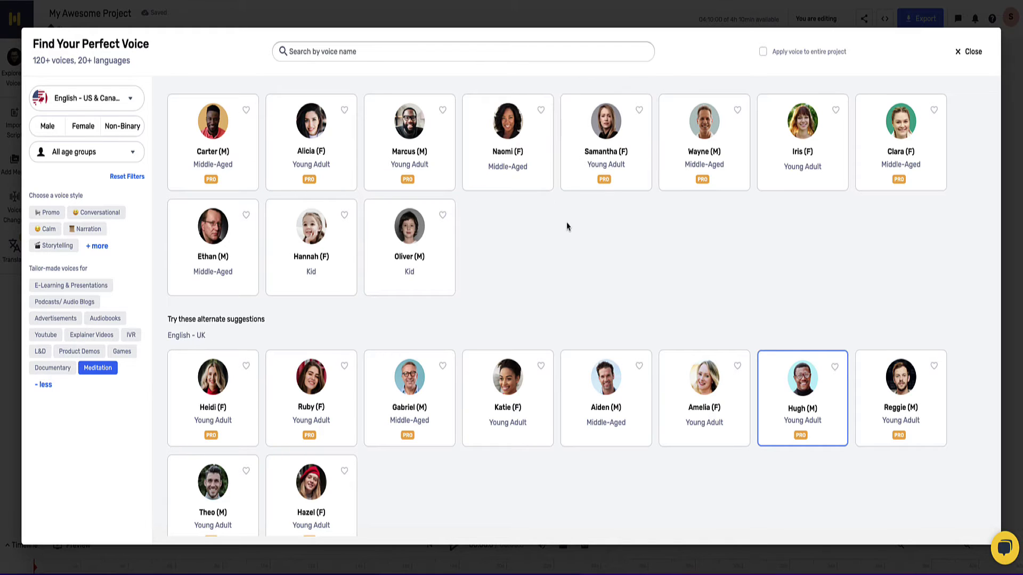
mouse_move(312, 142)
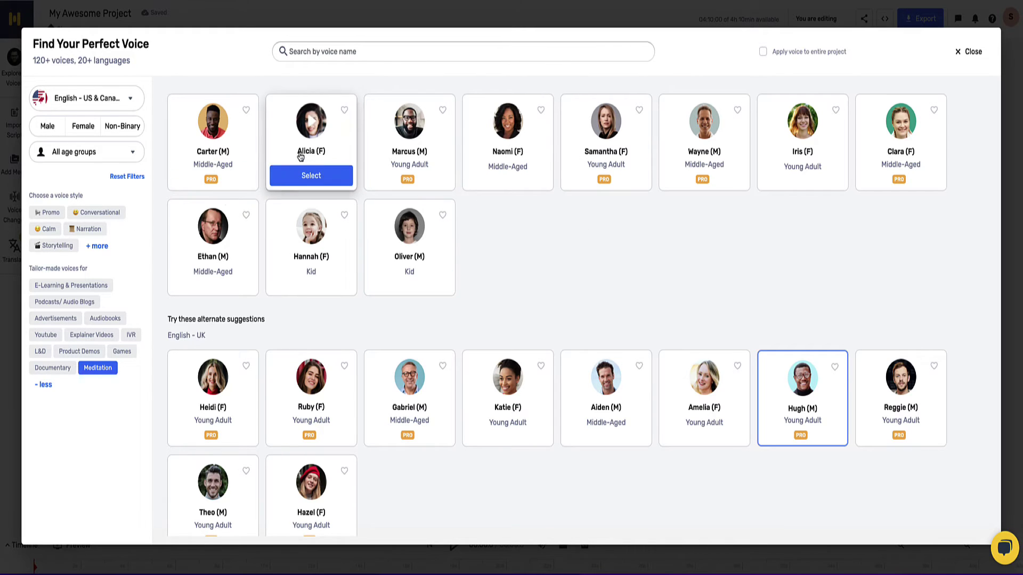
Step: Preview Marcus's and Naomi's samples, then clear the Meditation filter
left_click(410, 122)
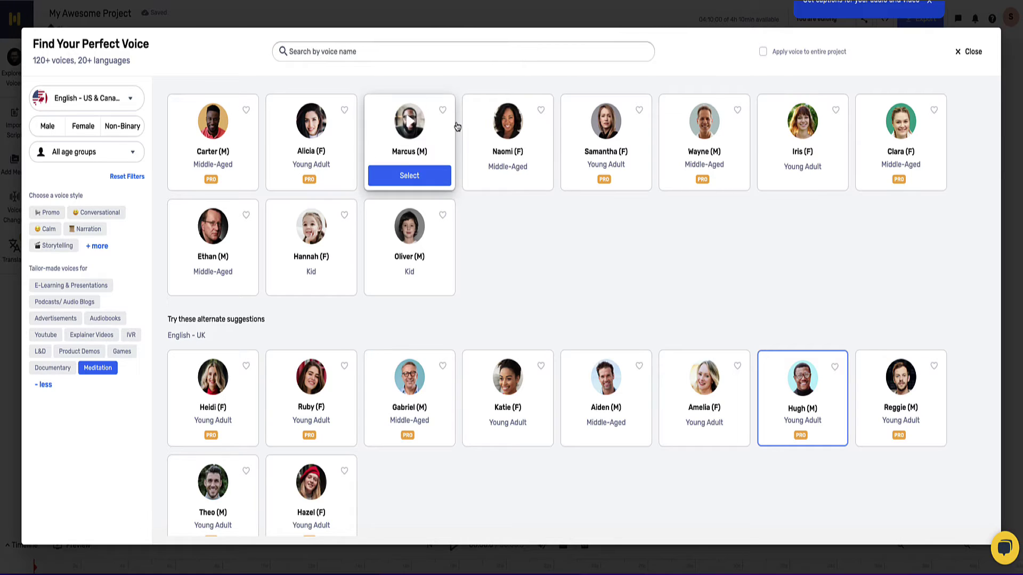
left_click(411, 124)
mouse_move(507, 132)
left_click(508, 122)
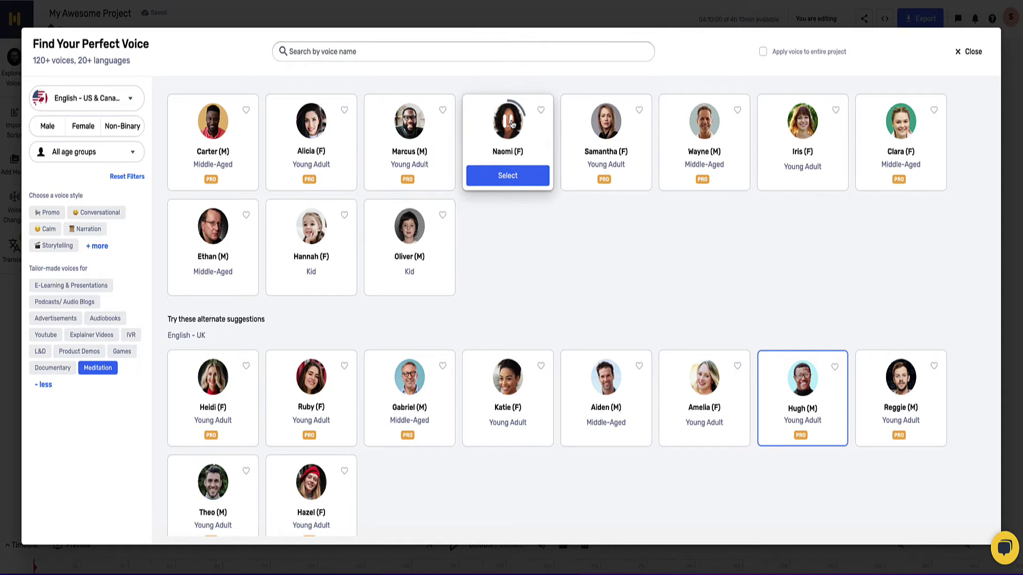
left_click(89, 368)
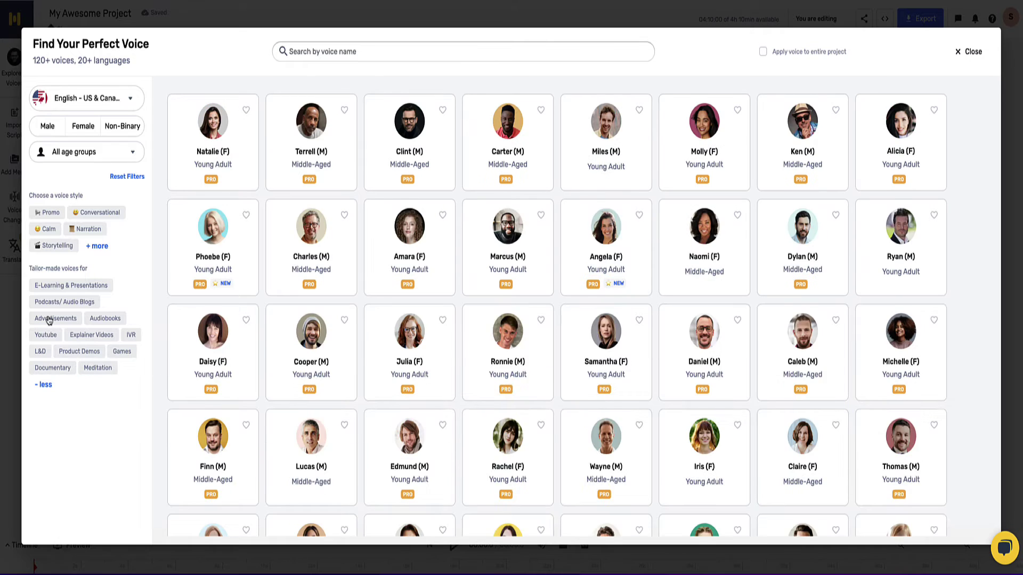
Step: Filter voices by Advertisements and preview Finn's and Lucas's samples
left_click(44, 320)
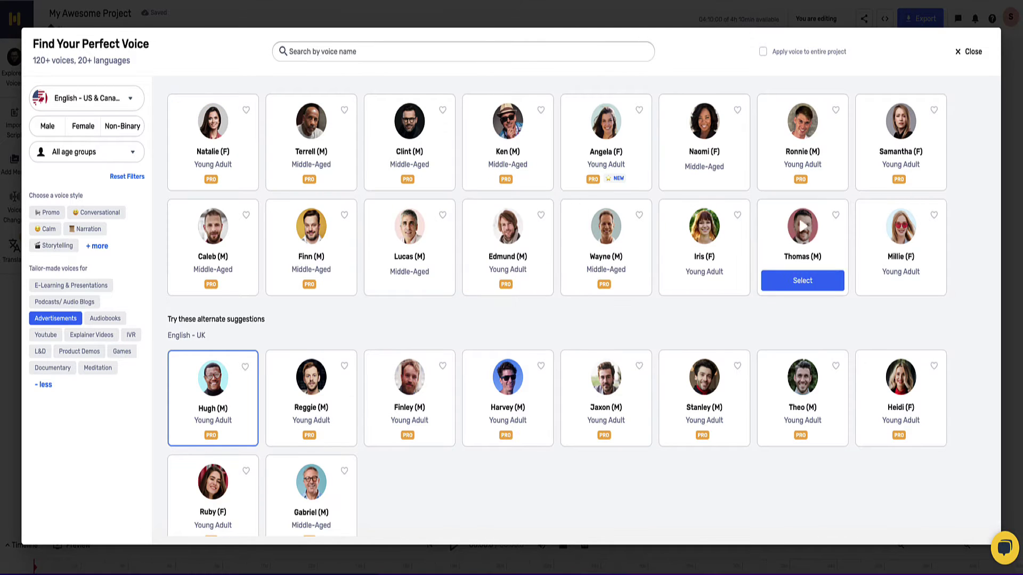
mouse_move(310, 142)
left_click(311, 228)
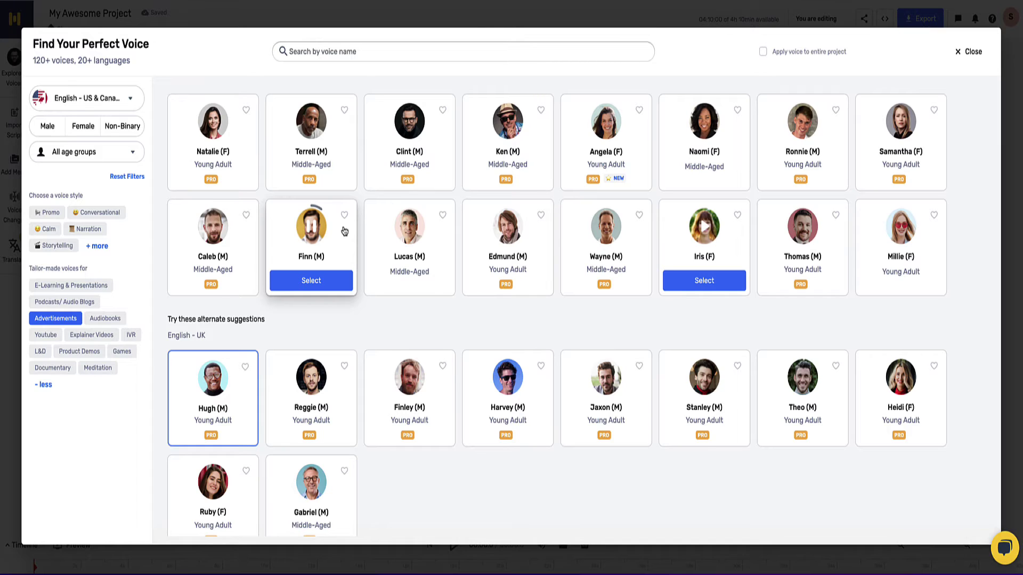
left_click(308, 231)
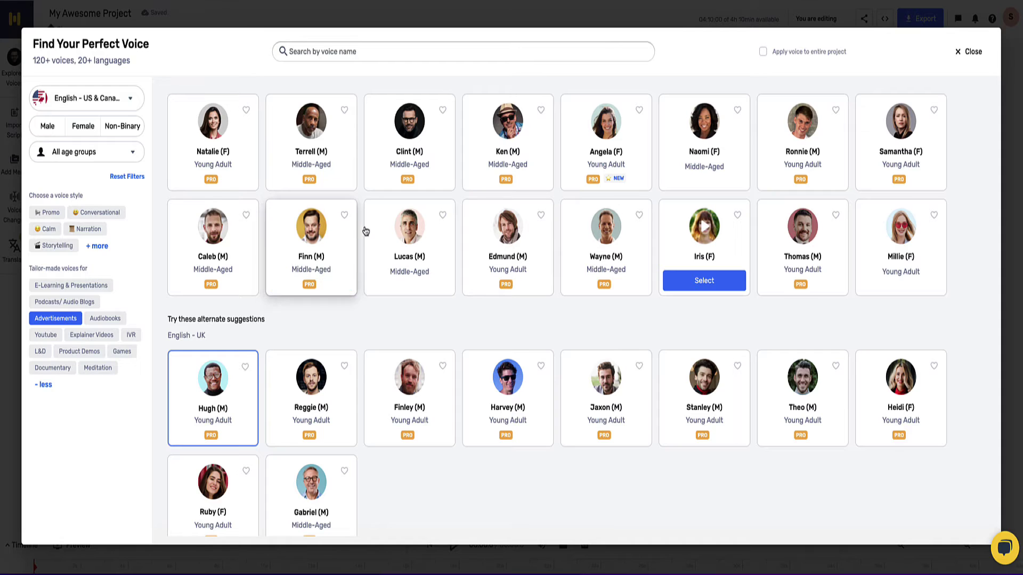
left_click(405, 229)
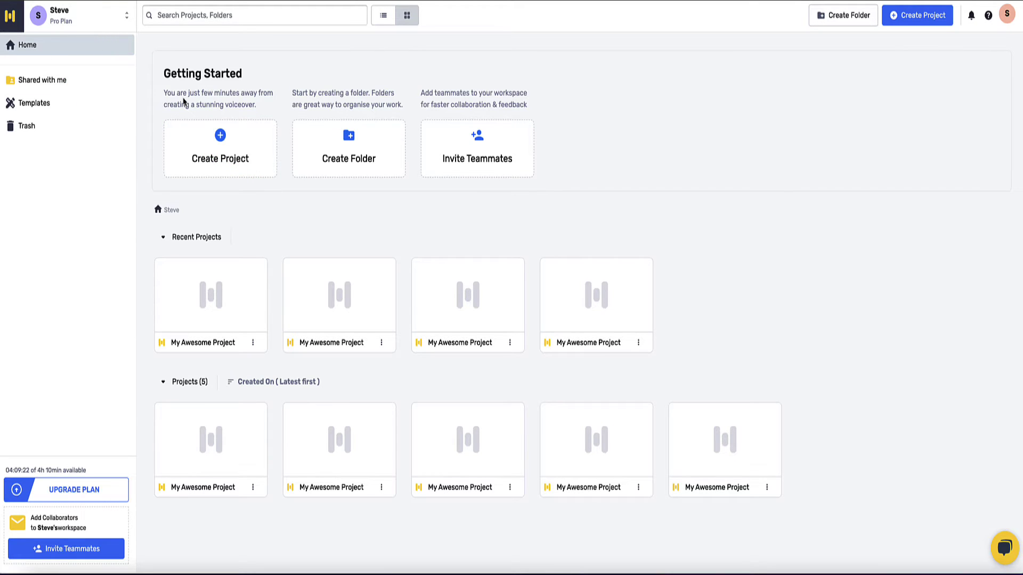
Step: Start a new project with the default title, glance at video templates, then choose audio Start Blank
left_click(210, 145)
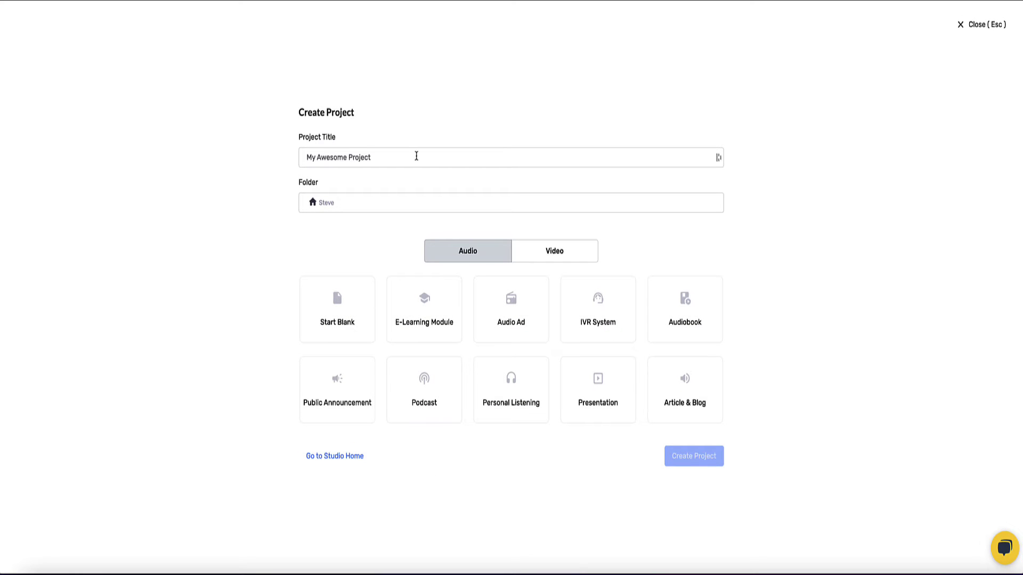
left_click_drag(415, 155, 282, 165)
left_click(240, 169)
left_click(540, 254)
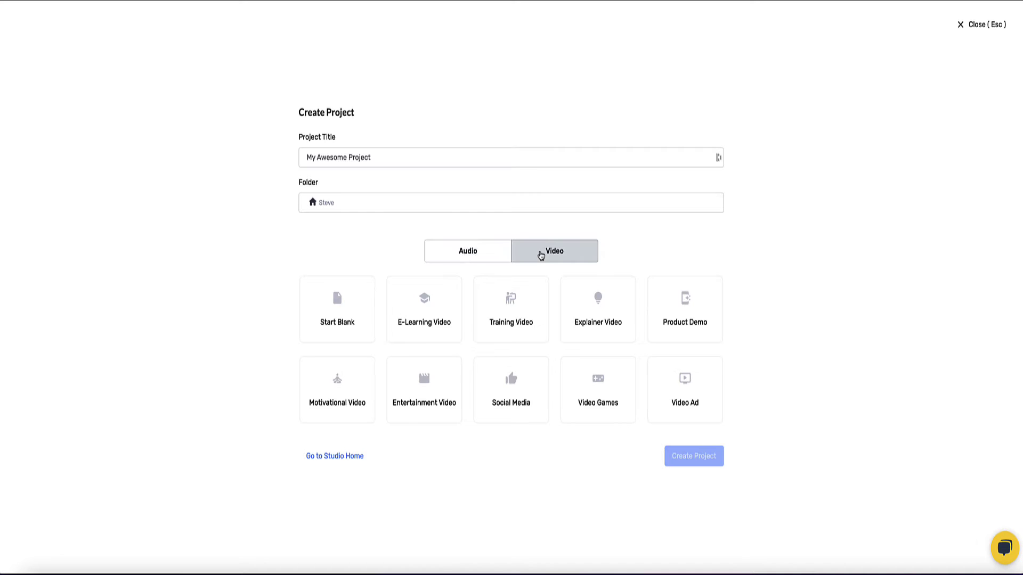
left_click(493, 259)
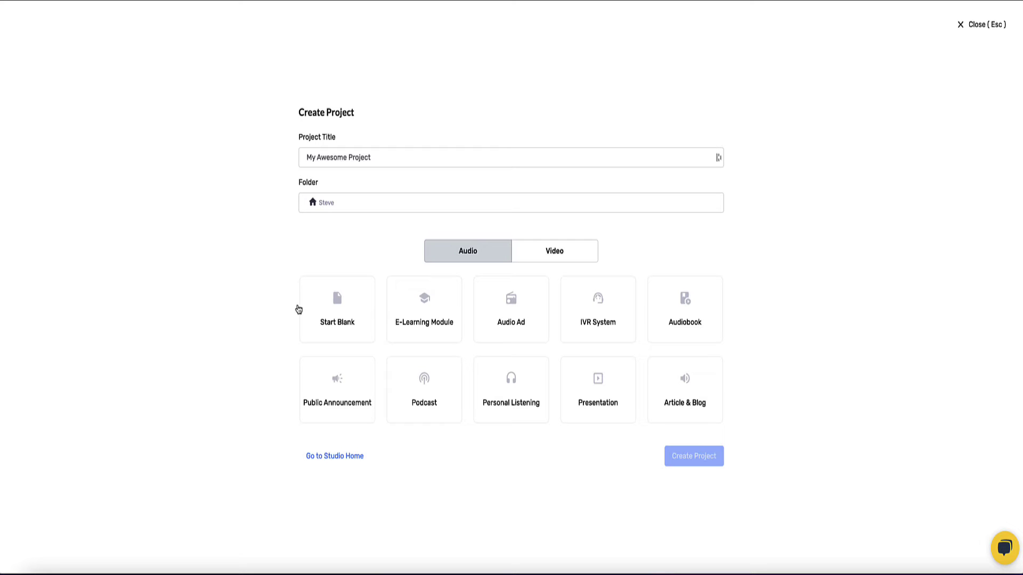
left_click(334, 316)
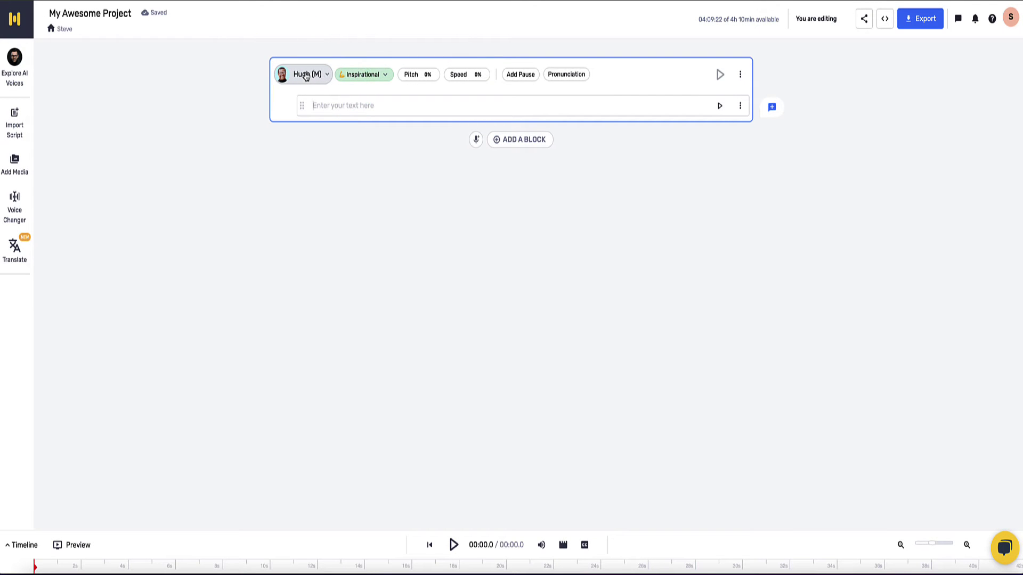
left_click(305, 74)
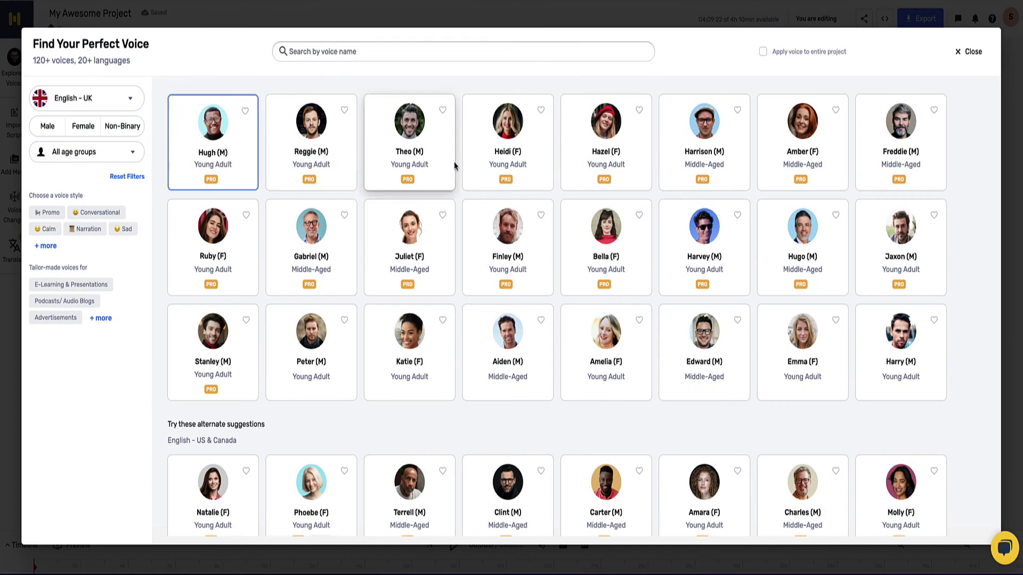
scroll(462, 168, "down", 2)
scroll(462, 169, "down", 3)
scroll(463, 168, "up", 5)
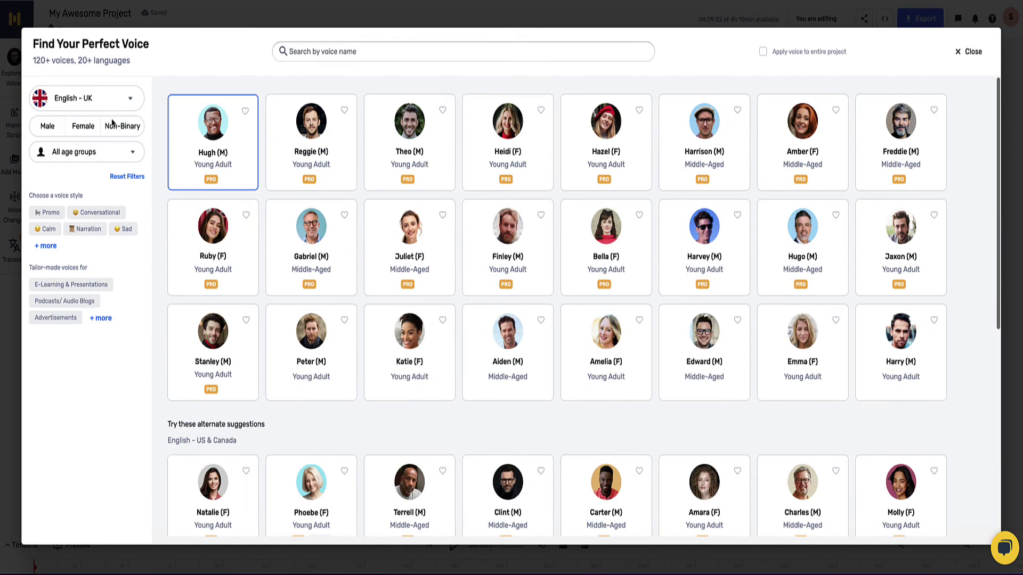
left_click(132, 97)
mouse_move(213, 141)
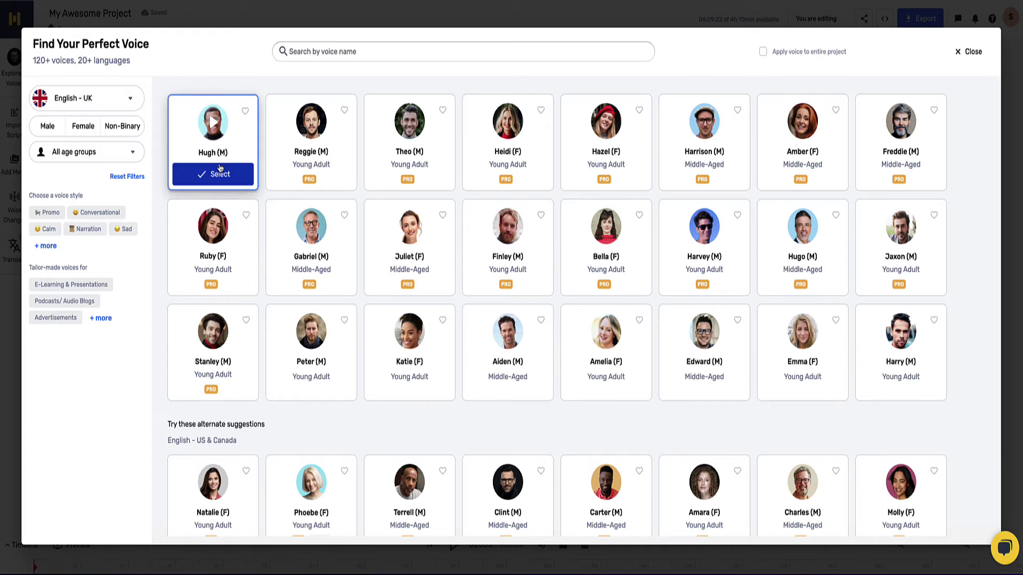
left_click(217, 174)
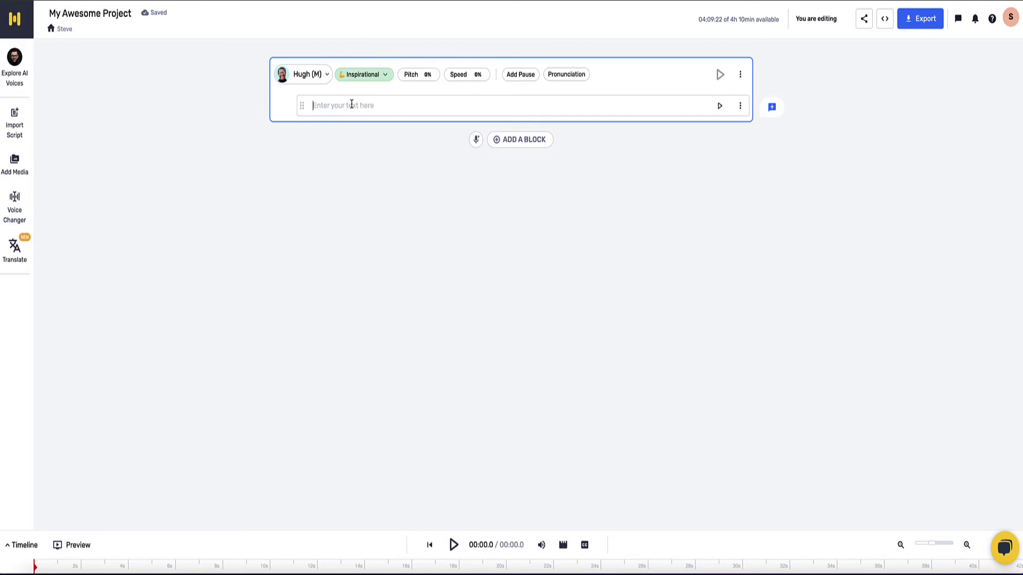
left_click(14, 125)
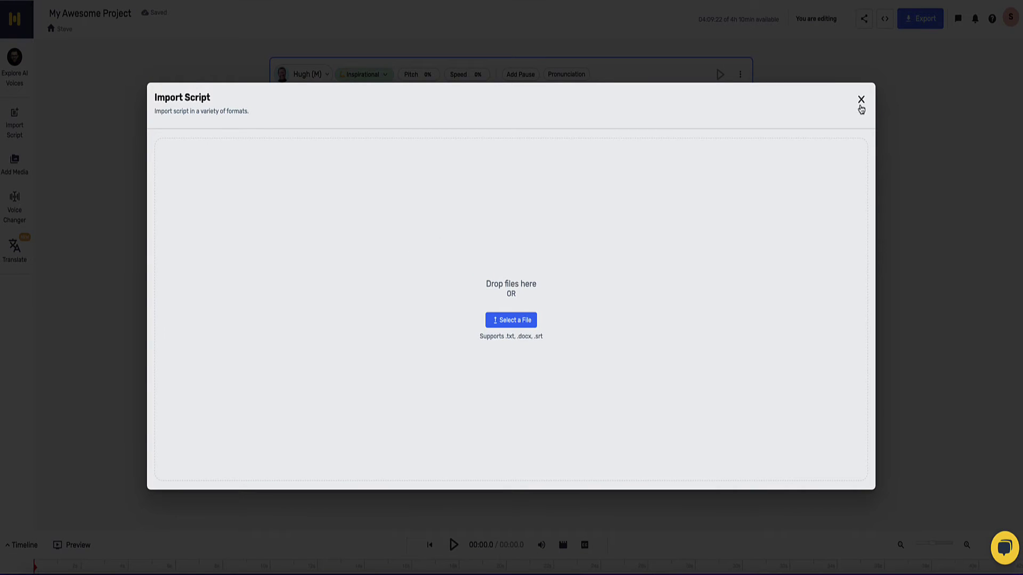
left_click(861, 99)
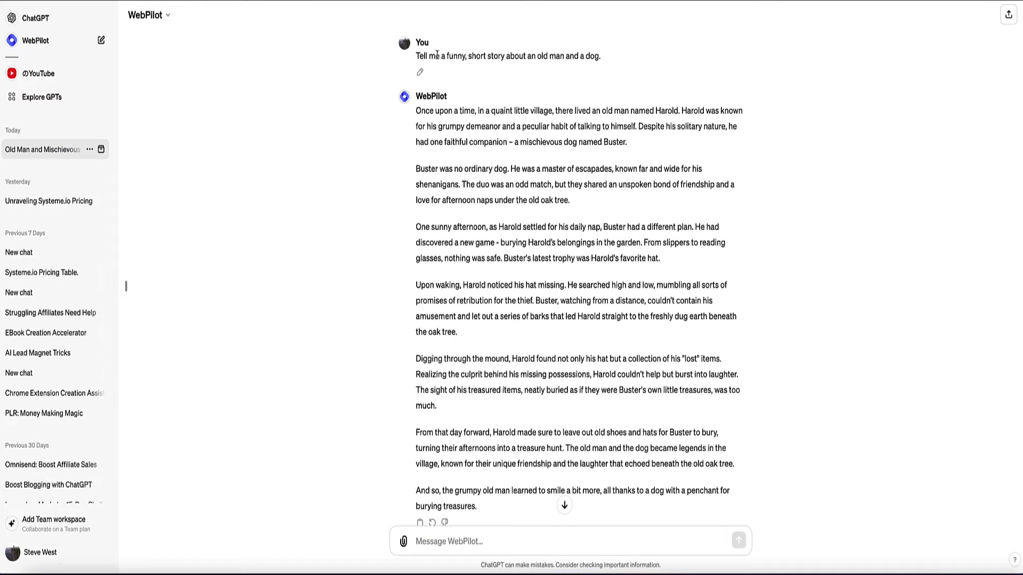
Step: Select the story prompt, deselect it, then highlight the story's first paragraph
left_click_drag(436, 55, 611, 60)
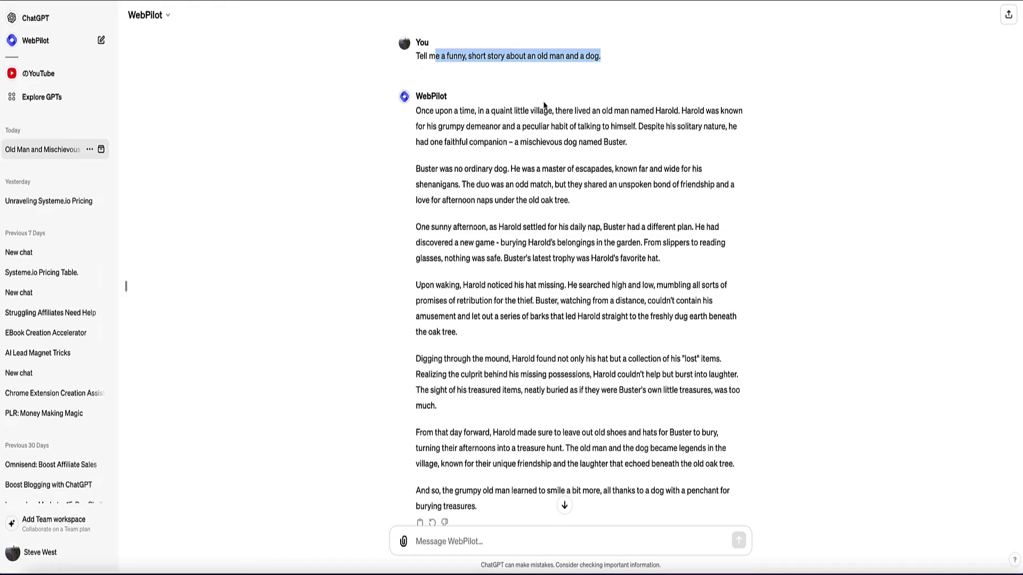
left_click(521, 122)
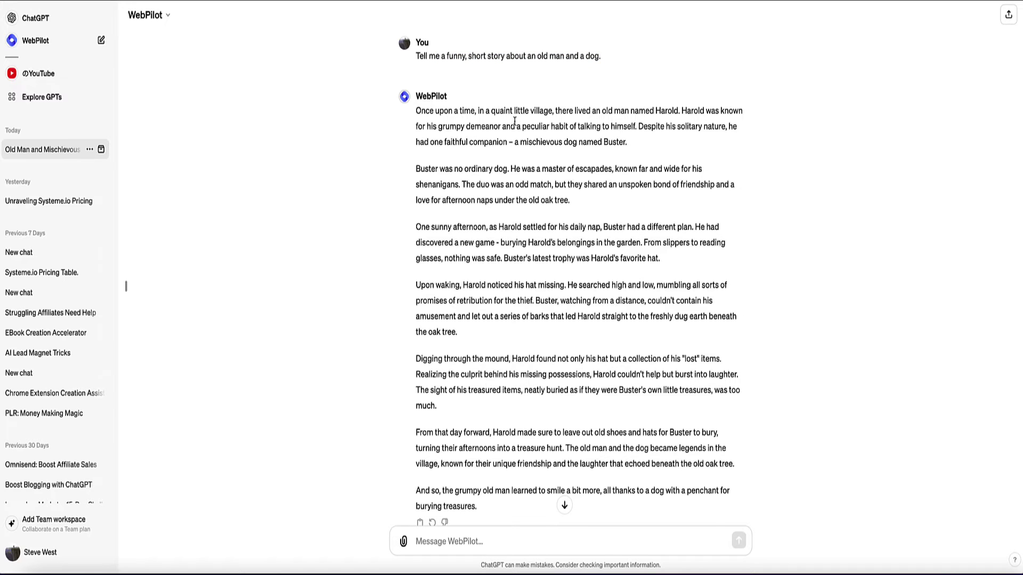
left_click_drag(628, 145, 415, 115)
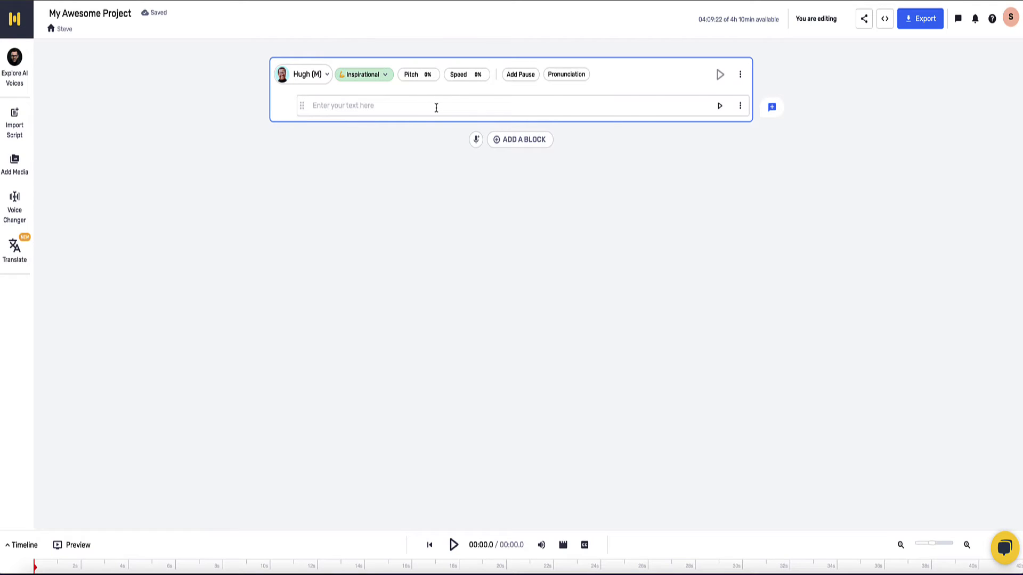
Step: Paste the opening paragraph into the empty block, then generate and play Hugh's 18.8-second audio
left_click(435, 107)
type("Once upon a time, in a quaint little village, there lived an old man named Harold. Harold was known for his grumpy demeanor and a peculiar habit of talking to himself. Despite his solitary nature, he had one faithful companion – a mischievous dog named Buster.")
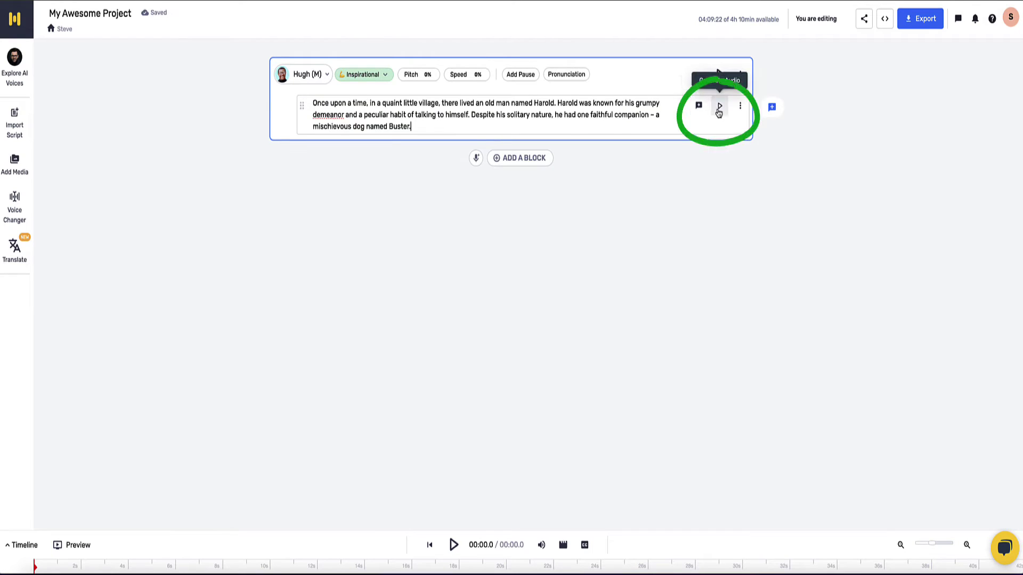
left_click(719, 108)
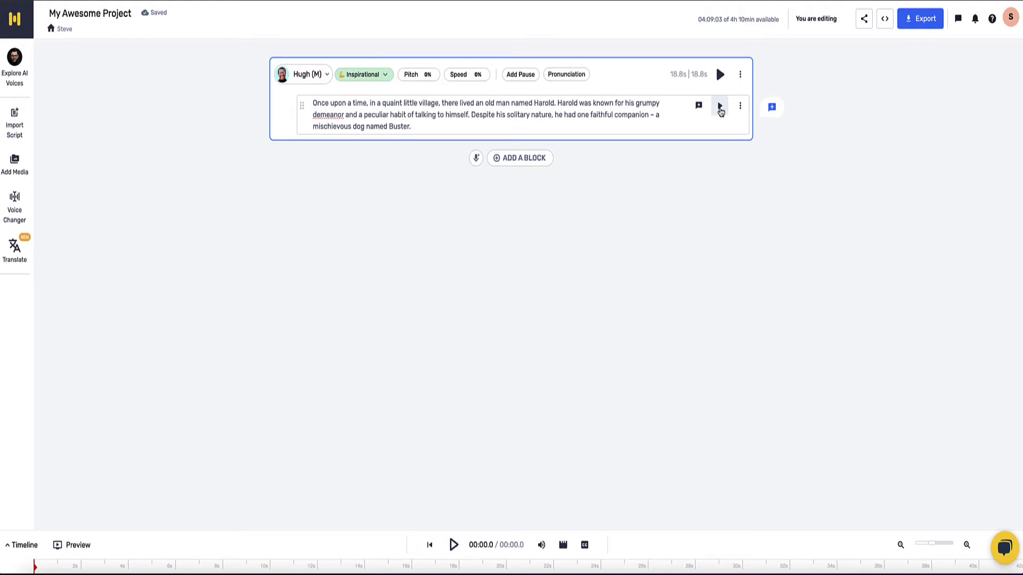
left_click(720, 107)
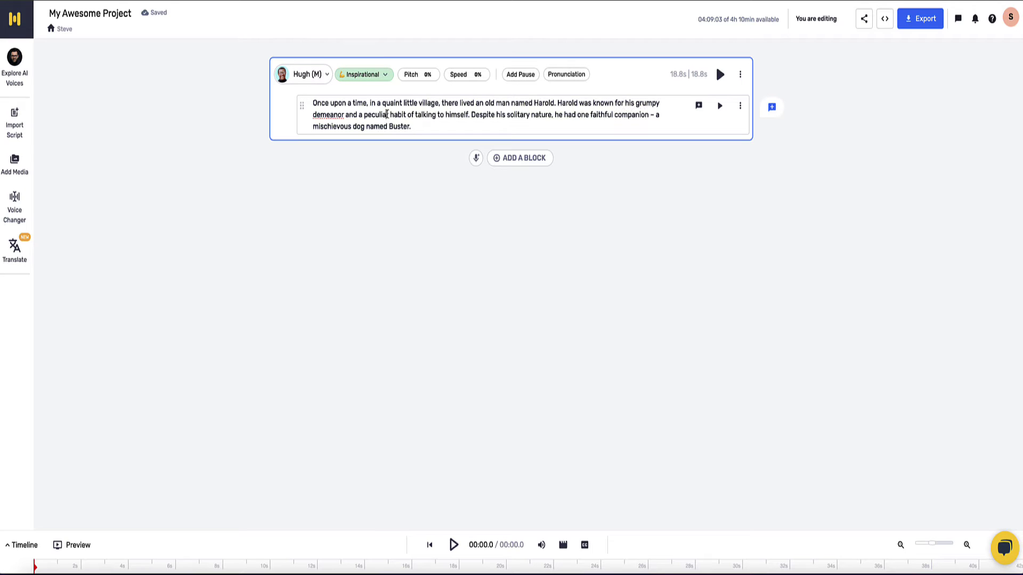
Step: Select 'peculiar' and preview its default, first and fourth suggested pronunciations
left_click_drag(389, 114, 369, 115)
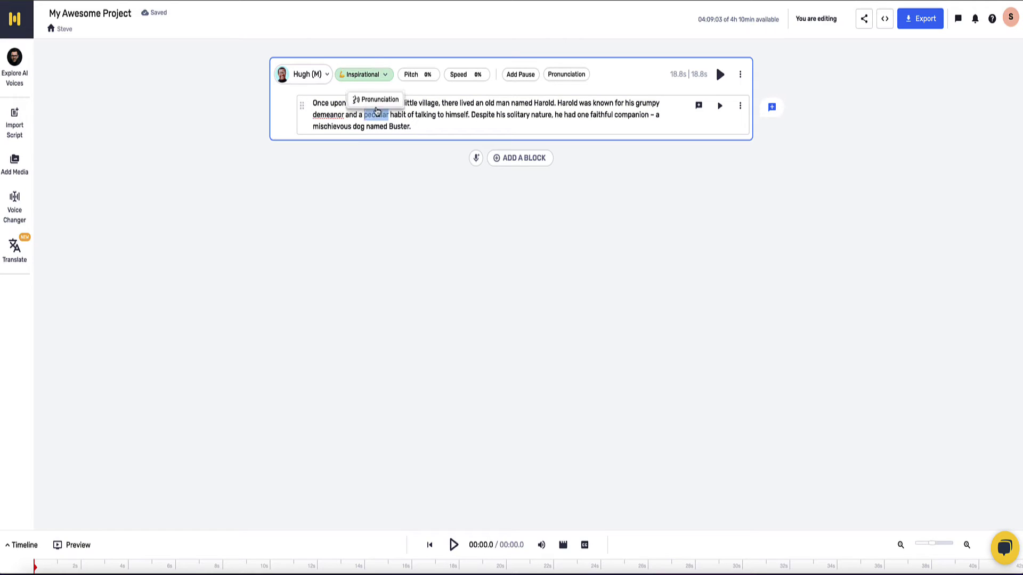
left_click(375, 100)
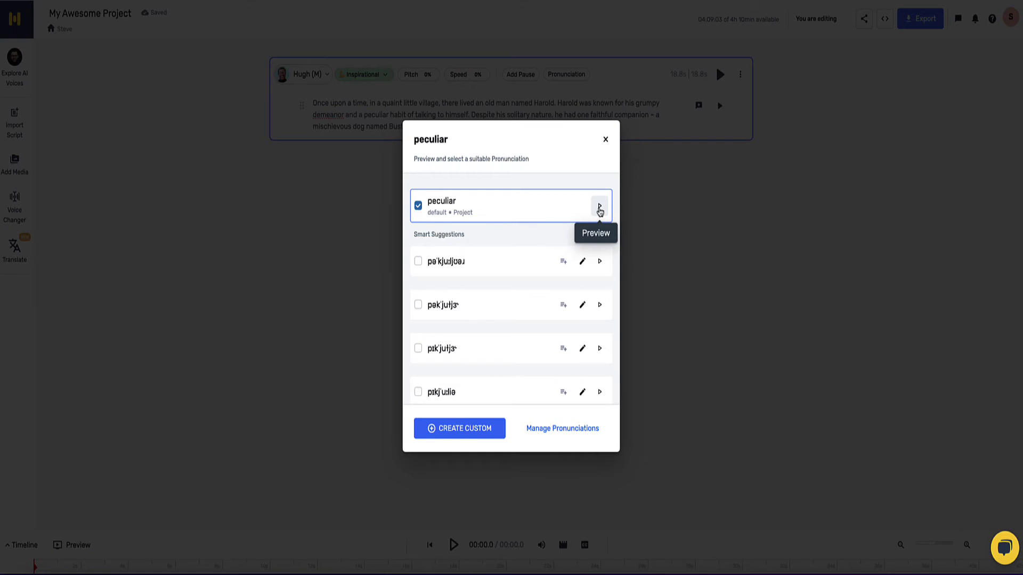
left_click(599, 210)
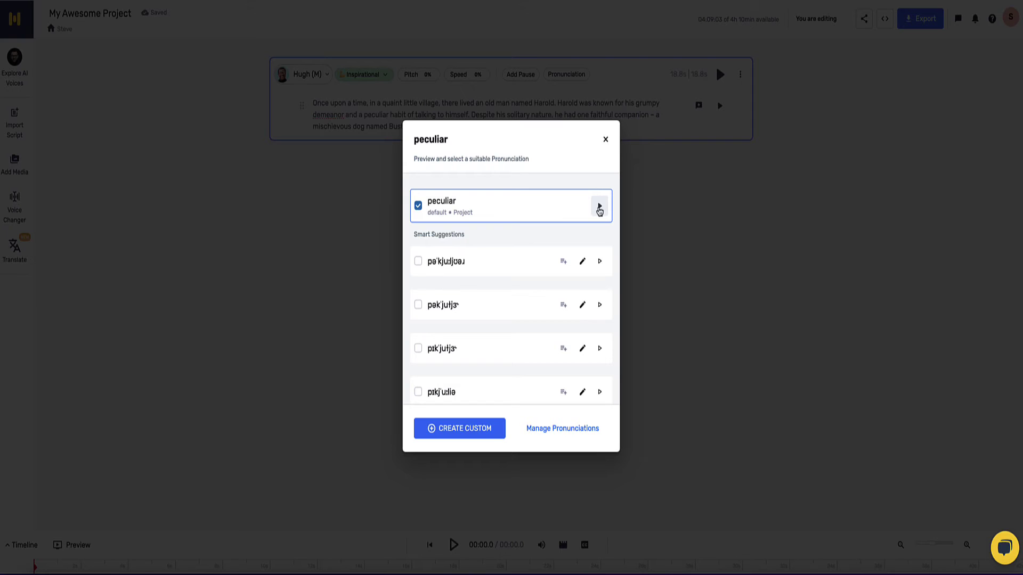
left_click(600, 209)
scroll(595, 223, "down", 1)
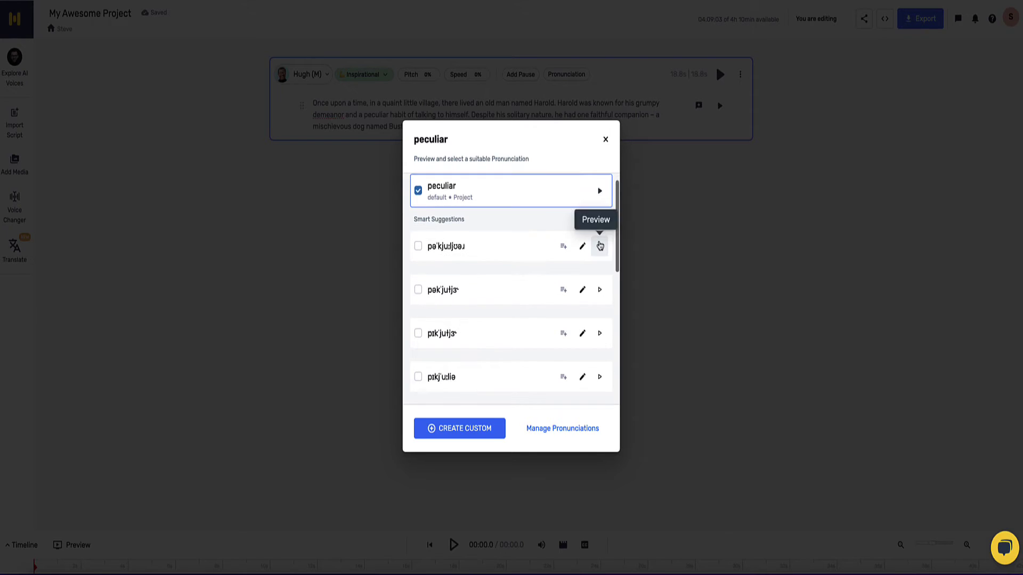
left_click(600, 247)
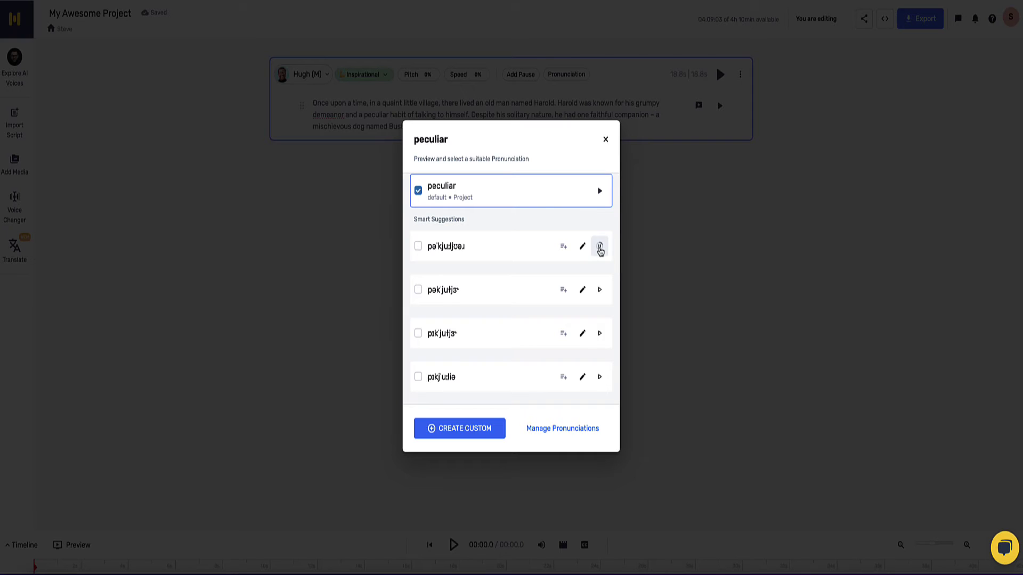
scroll(599, 250, "down", 1)
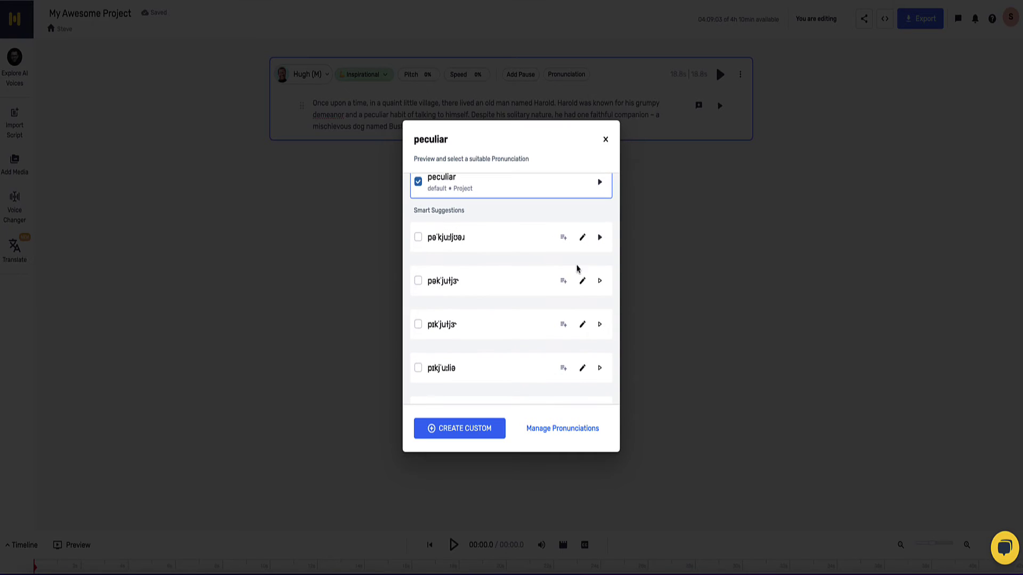
scroll(596, 336, "down", 1)
left_click(600, 349)
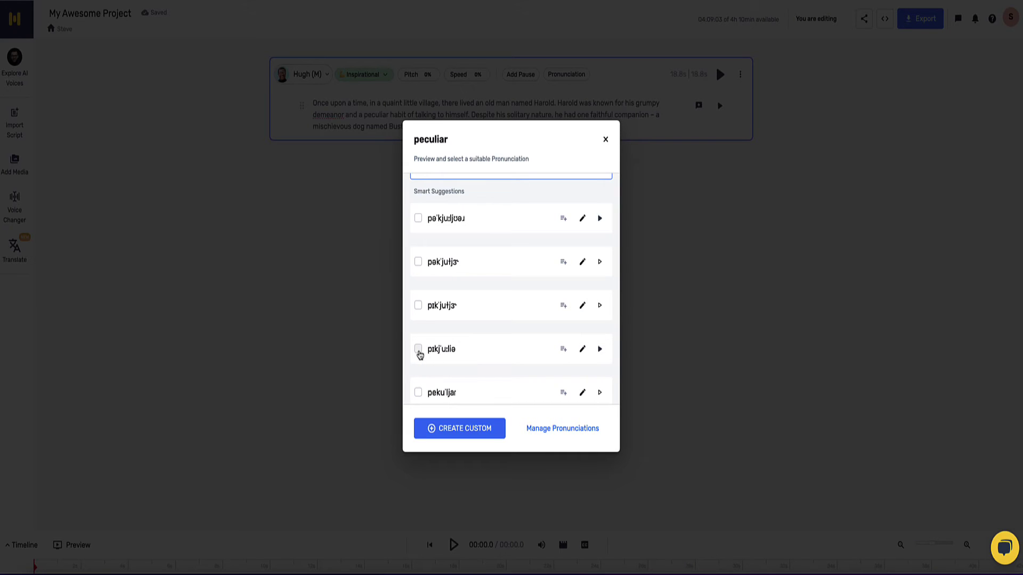
Step: Choose the fourth pronunciation for 'peculiar' and confirm applying it to the whole project
left_click(419, 350)
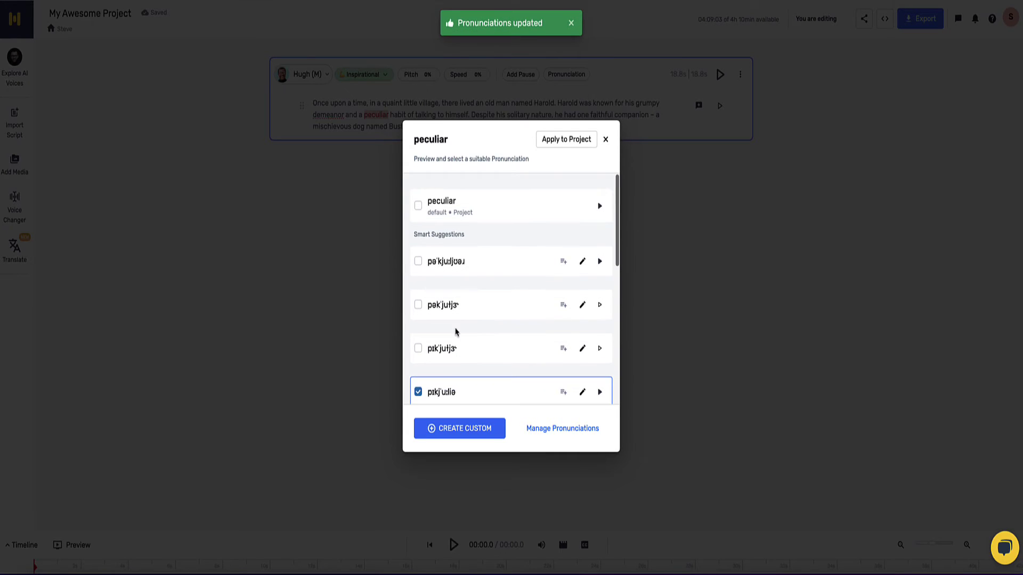
left_click(557, 141)
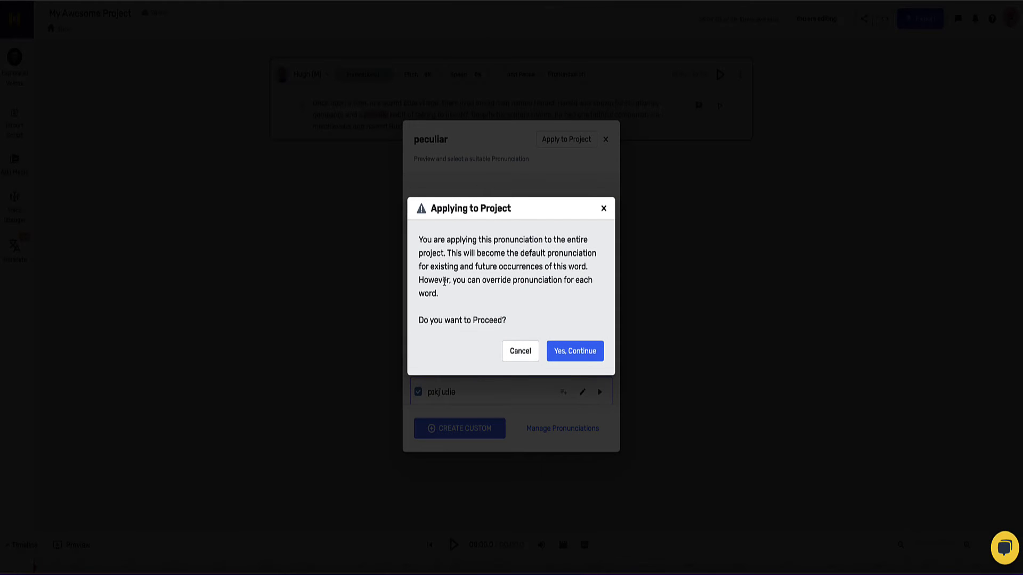
left_click_drag(506, 321, 418, 237)
left_click(443, 248)
left_click(572, 350)
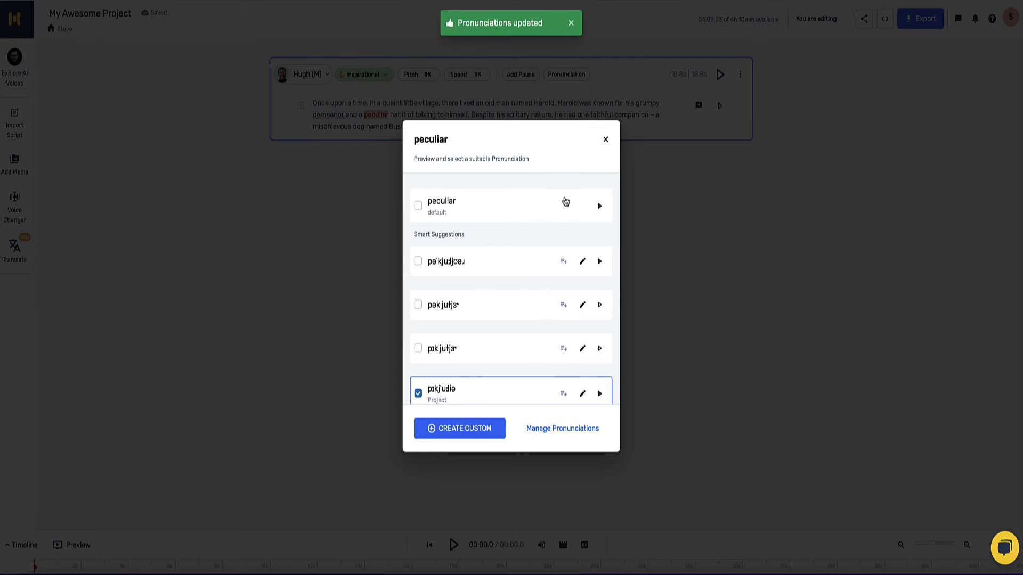
left_click(605, 139)
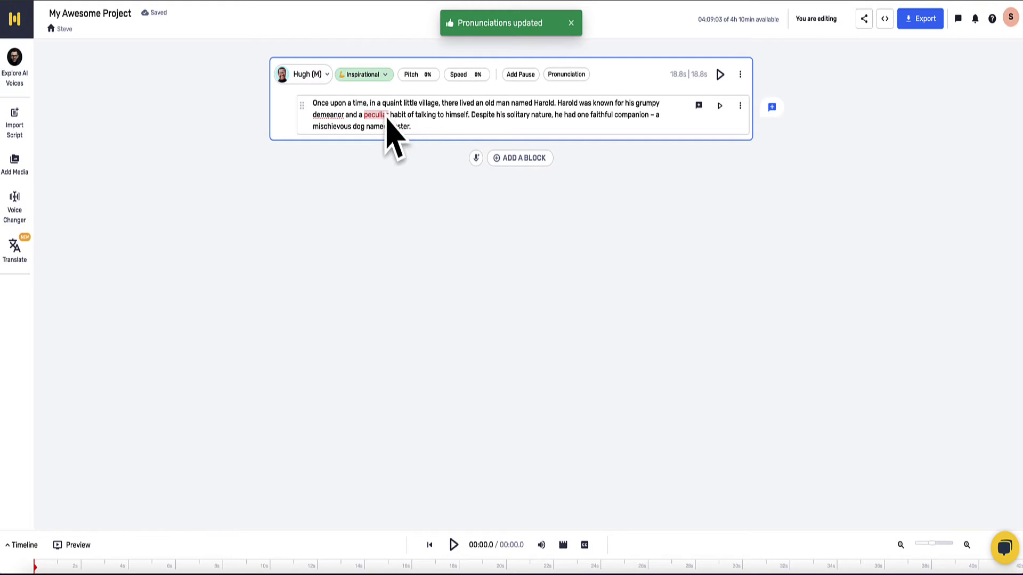
Step: Raise the first story block's narration speed to +2%
left_click(466, 82)
left_click_drag(468, 108, 470, 107)
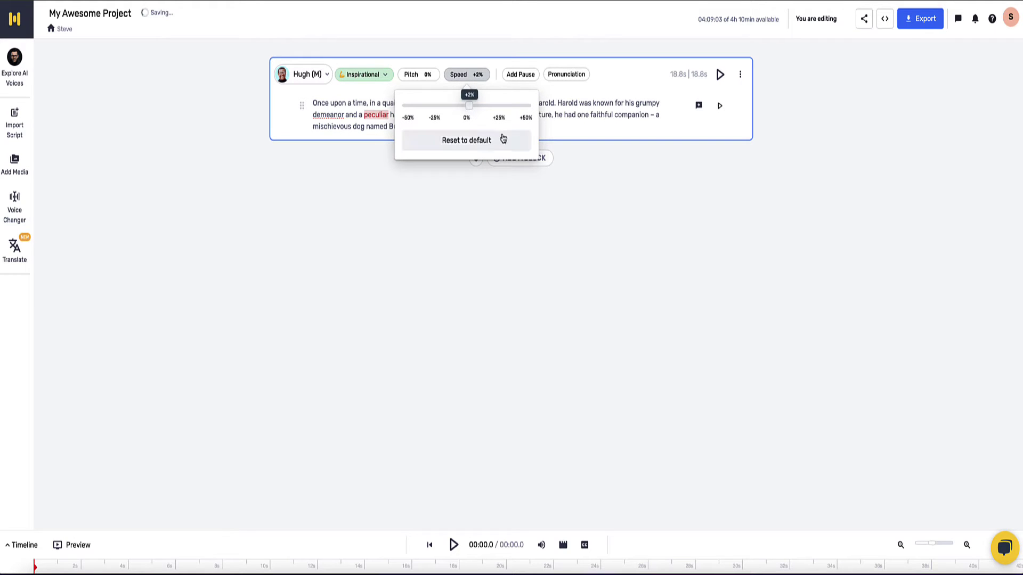
left_click(639, 90)
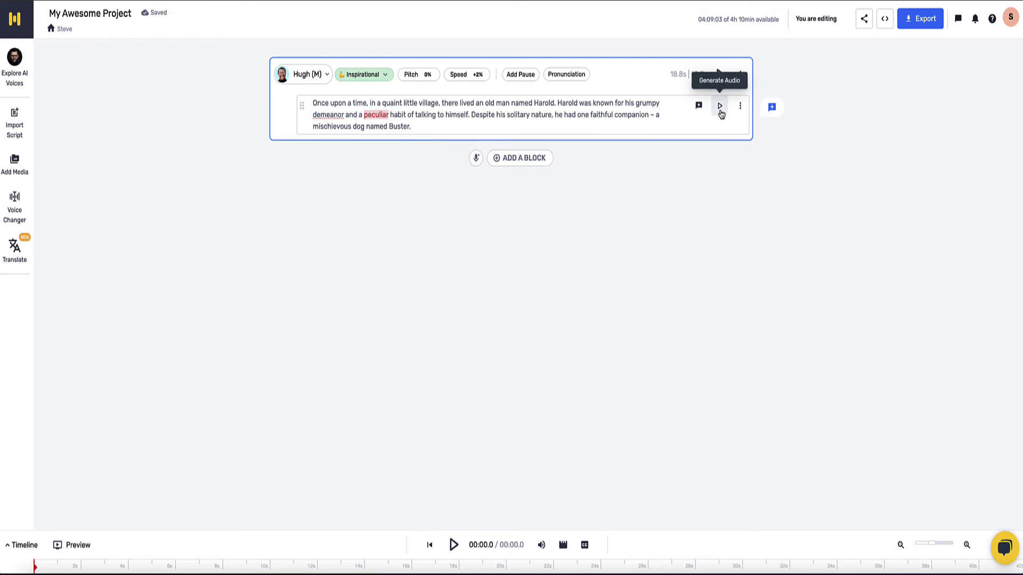
Step: Generate and play the block's 18.6-second audio, then check Pitch without changing it
left_click(719, 109)
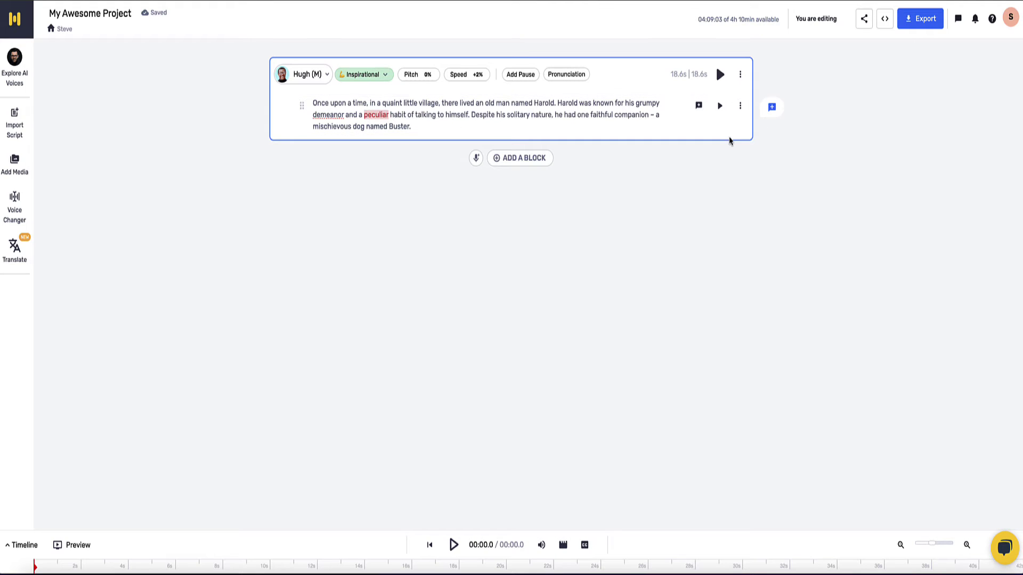
left_click(719, 107)
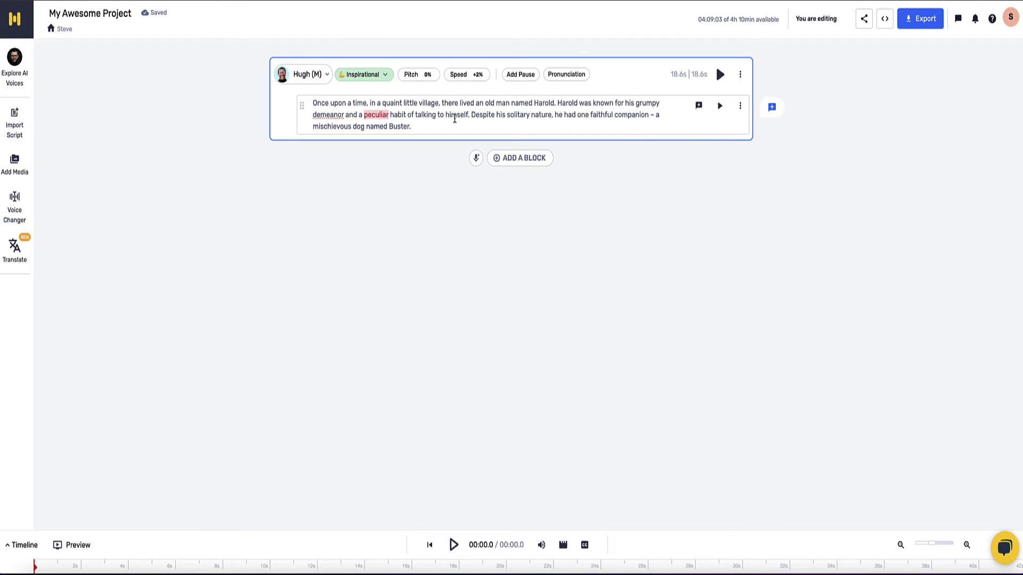
left_click(420, 76)
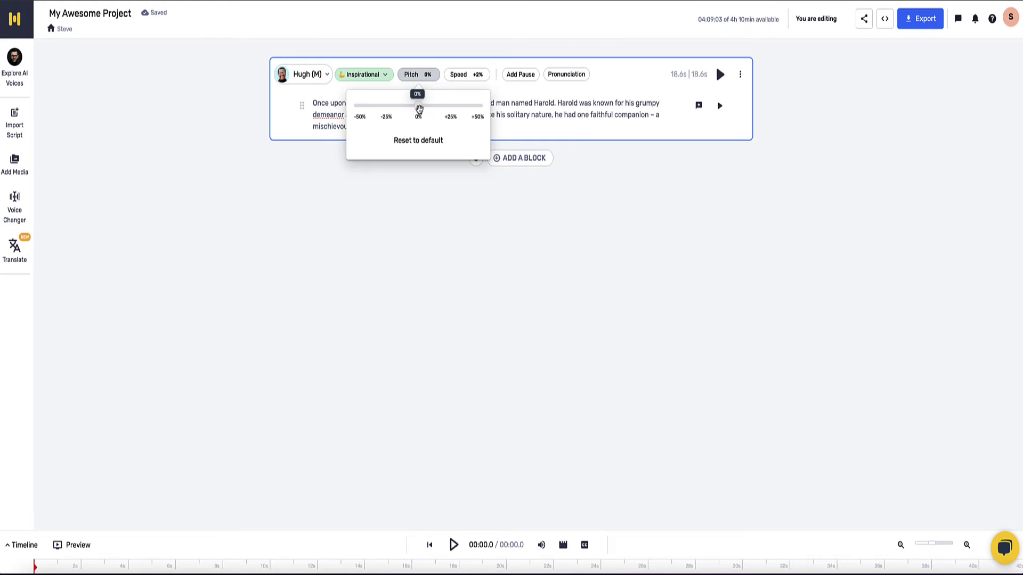
left_click(396, 182)
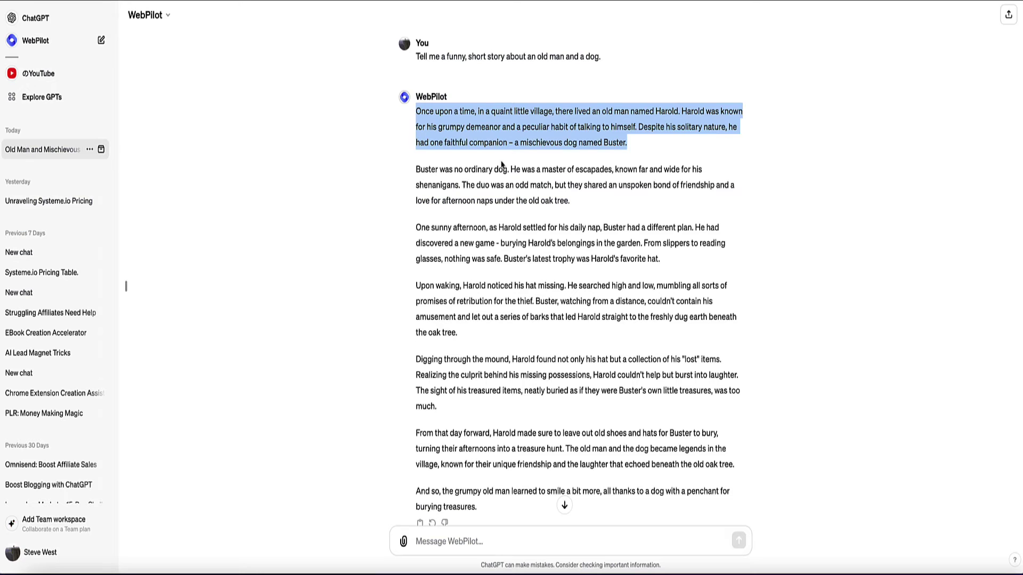
Step: Highlight ChatGPT's story from 'Buster was no ordinary dog' to the end, and add an empty Murf block
left_click(482, 117, "shift")
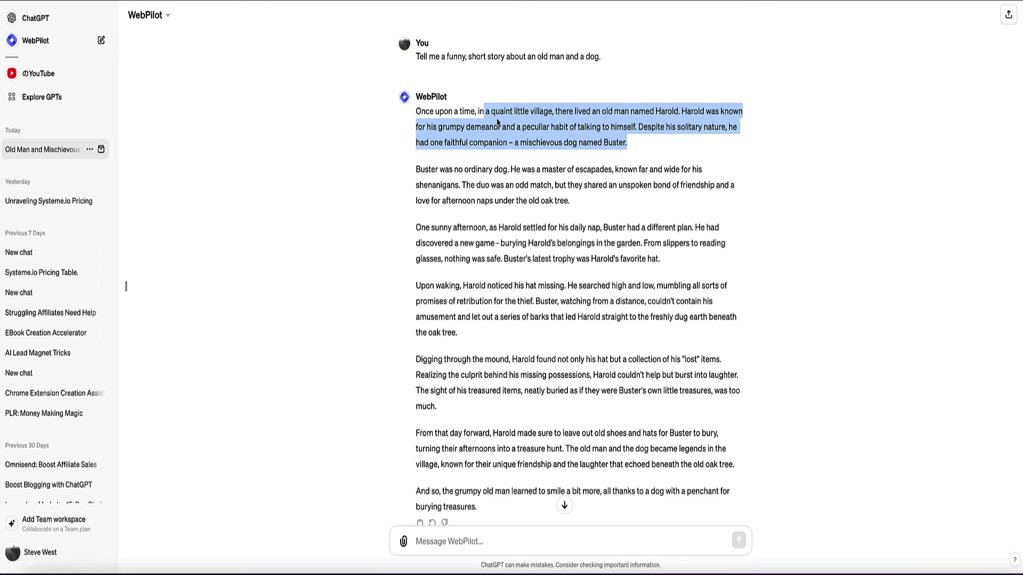
mouse_move(498, 126)
left_mouse_down()
mouse_move(468, 127)
mouse_move(485, 126)
left_mouse_up()
mouse_move(417, 169)
left_mouse_down()
mouse_move(695, 319)
mouse_move(722, 477)
left_mouse_up()
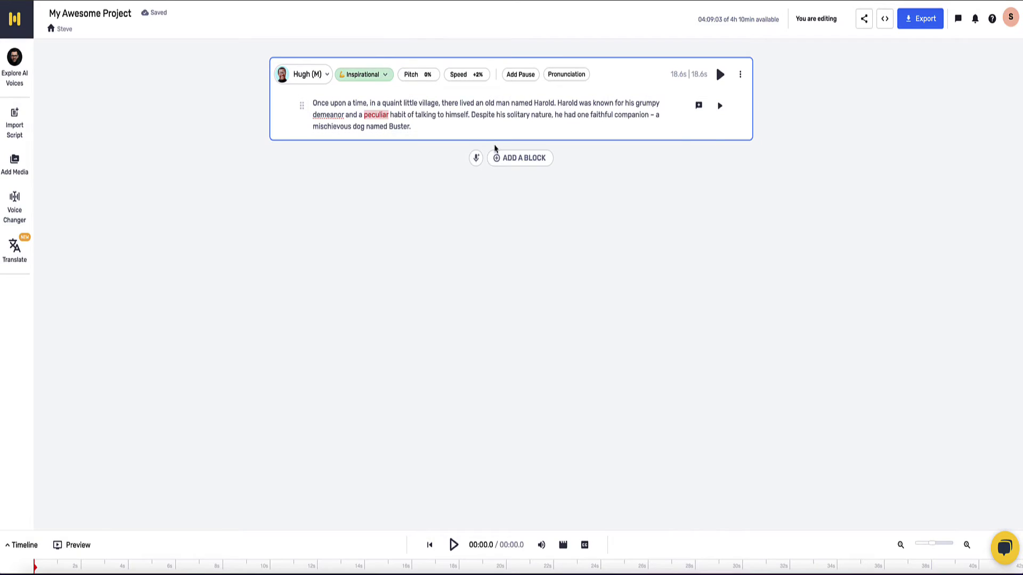
left_click(512, 157)
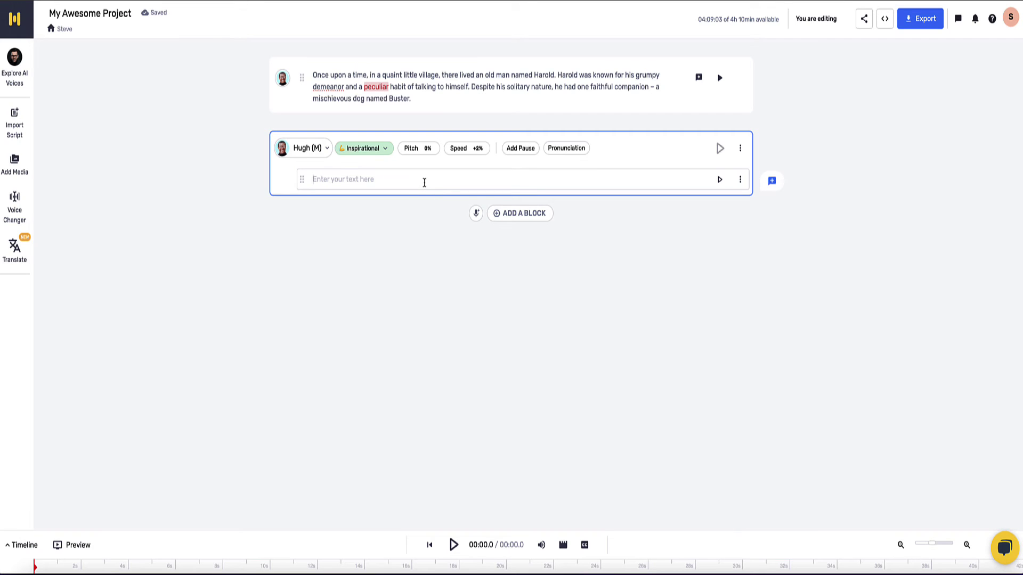
Step: Paste the copied story, split by paragraphs with sentences kept together
key("ctrl+v")
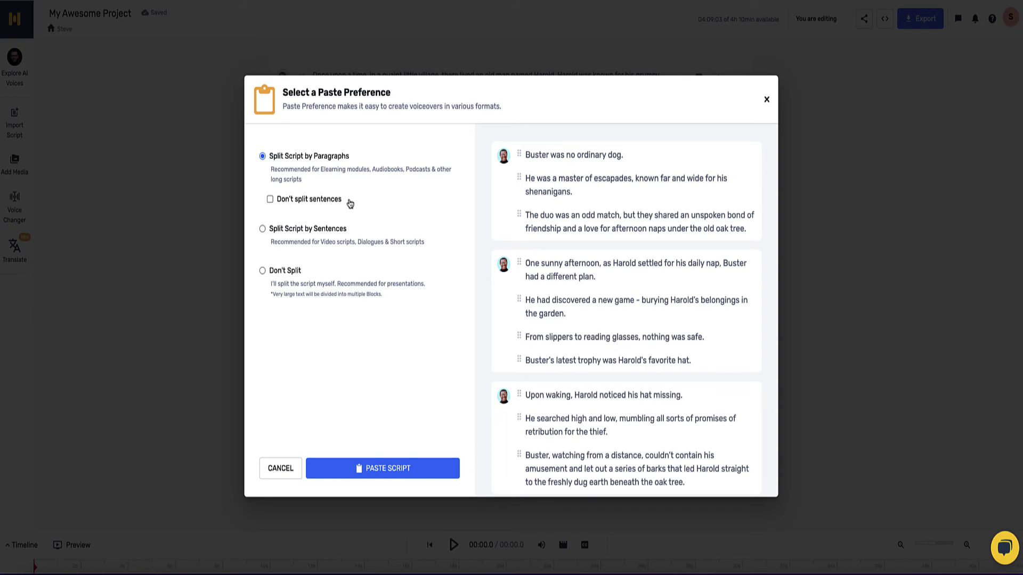
scroll(570, 214, "down", 4)
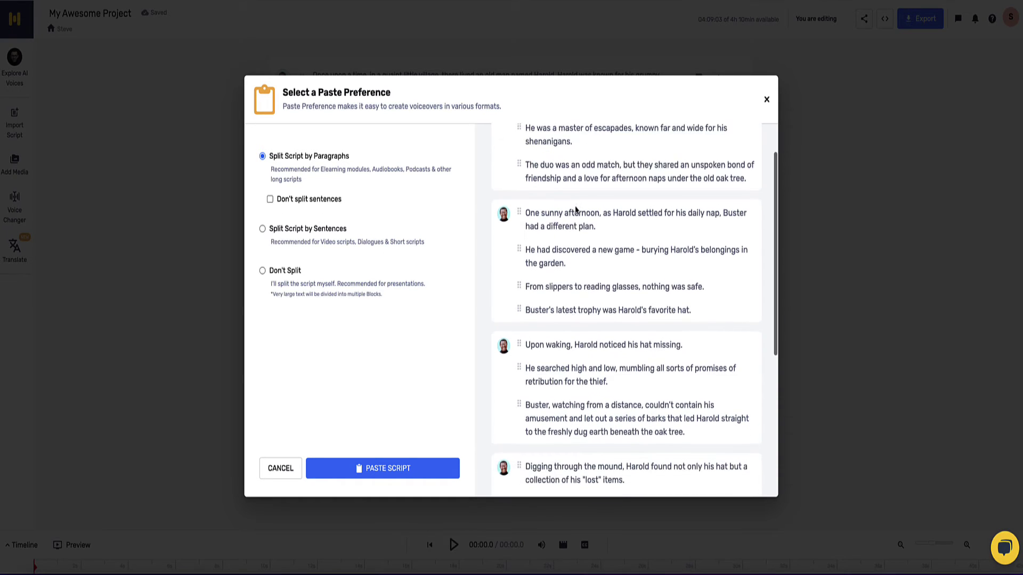
scroll(597, 298, "up", 4)
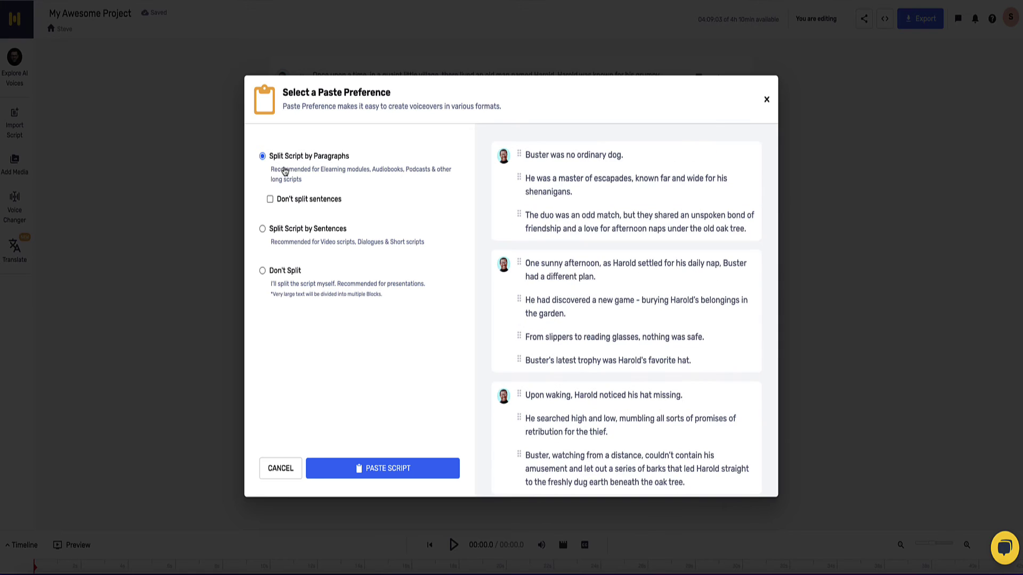
left_click(270, 200)
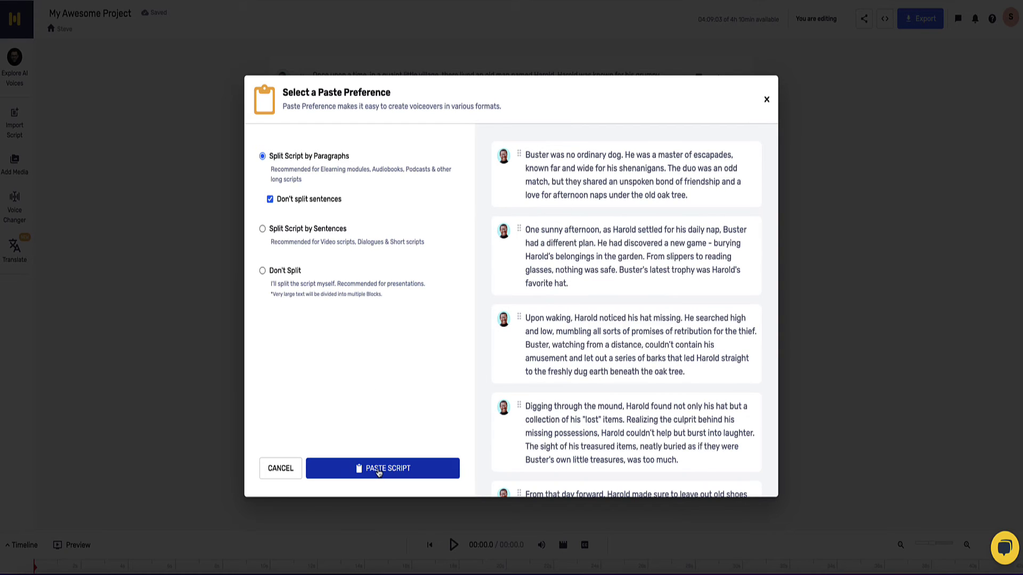
left_click(379, 469)
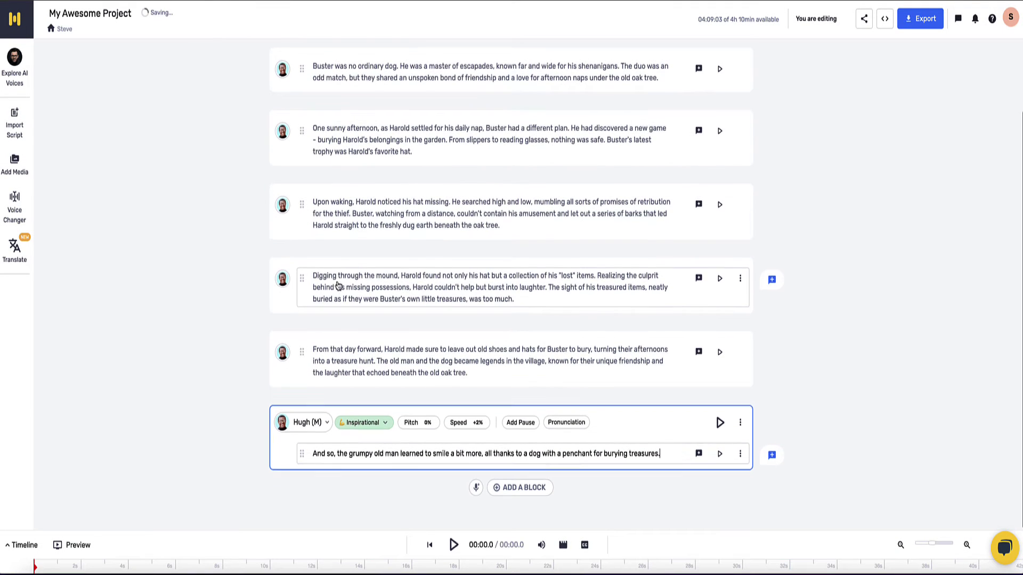
scroll(378, 225, "down", 1)
scroll(379, 224, "up", 1)
Step: Generate and play the narration for the 'Buster was no ordinary dog' block
left_click(719, 152)
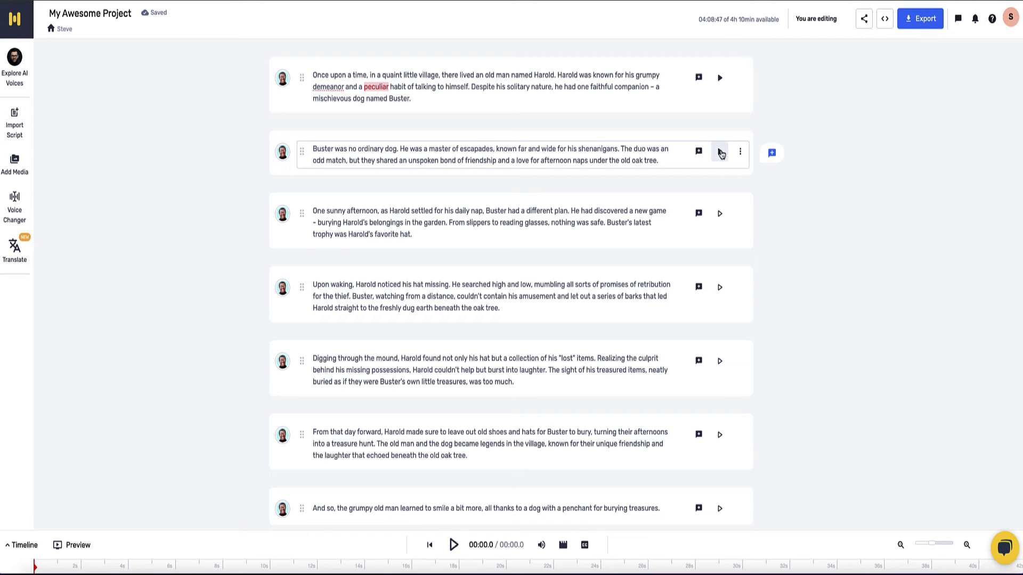
left_click(719, 152)
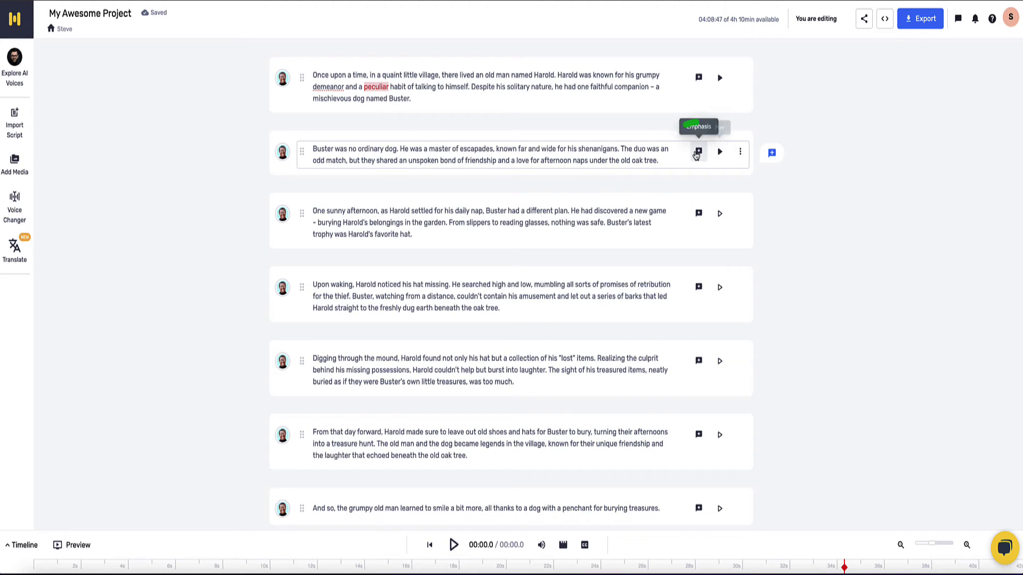
Step: Add a High emphasis point on 'ordinary' in the Buster paragraph and apply it
left_click(697, 153)
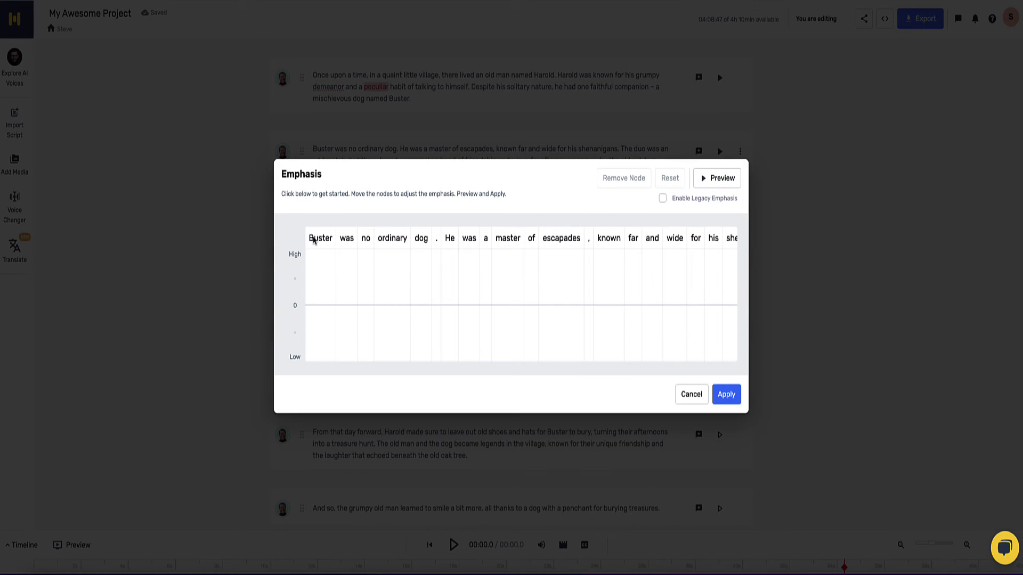
left_click(391, 264)
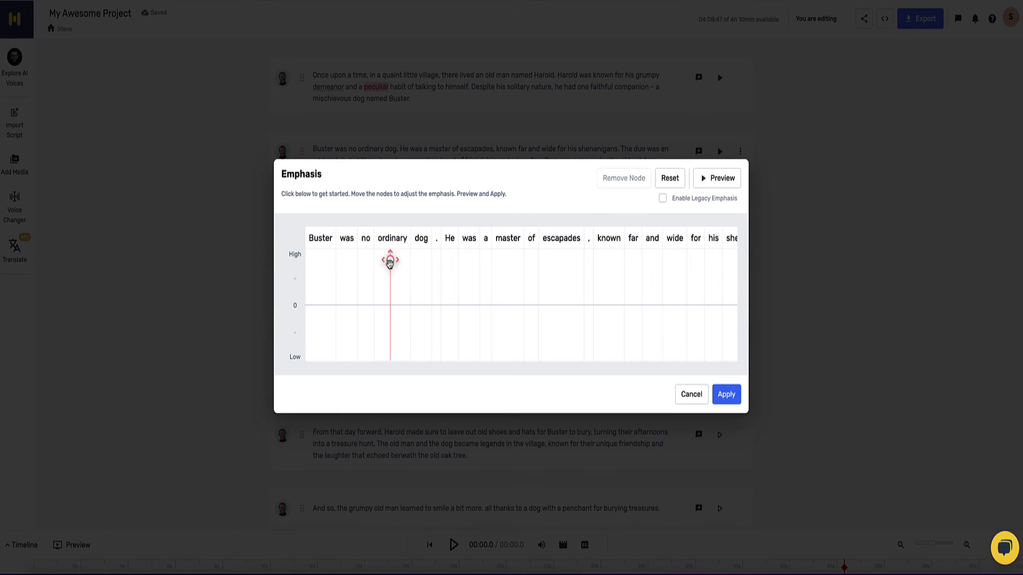
left_click_drag(390, 263, 392, 260)
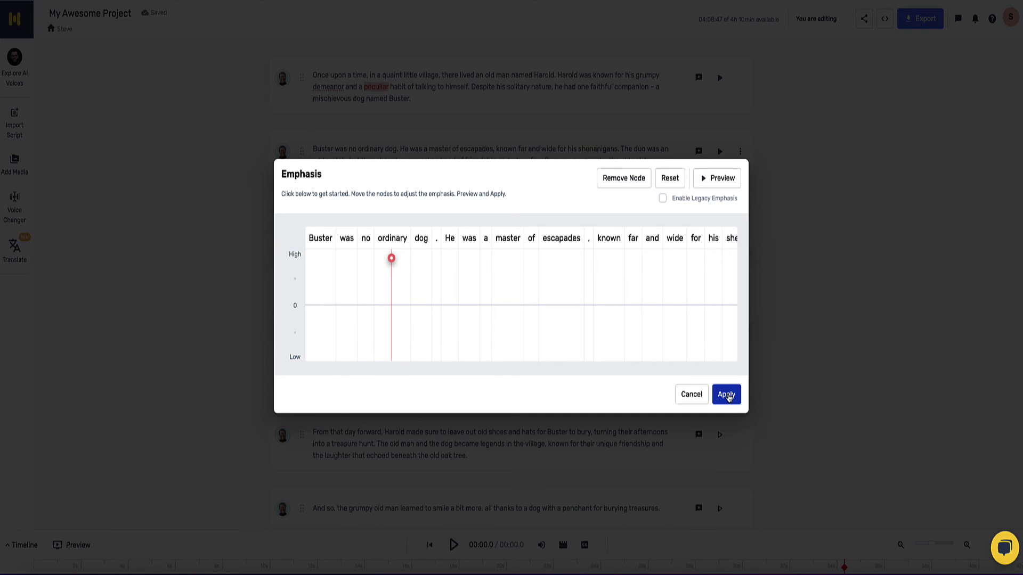
left_click(724, 395)
Step: Play back the emphasized Buster paragraph, pausing and resuming once
left_click(718, 160)
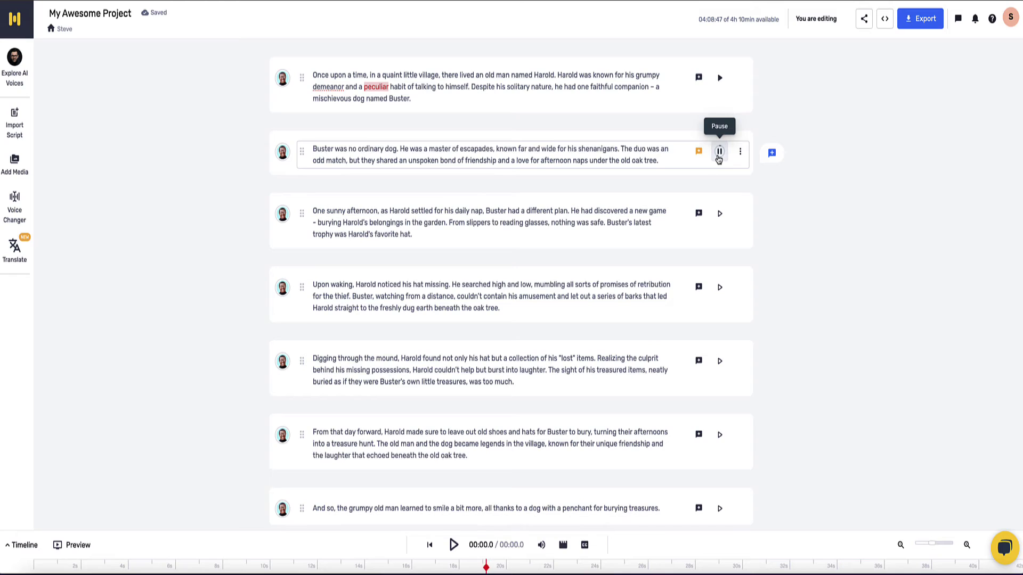
left_click(717, 159)
left_click(718, 158)
left_click(698, 152)
scroll(515, 267, "right", 3)
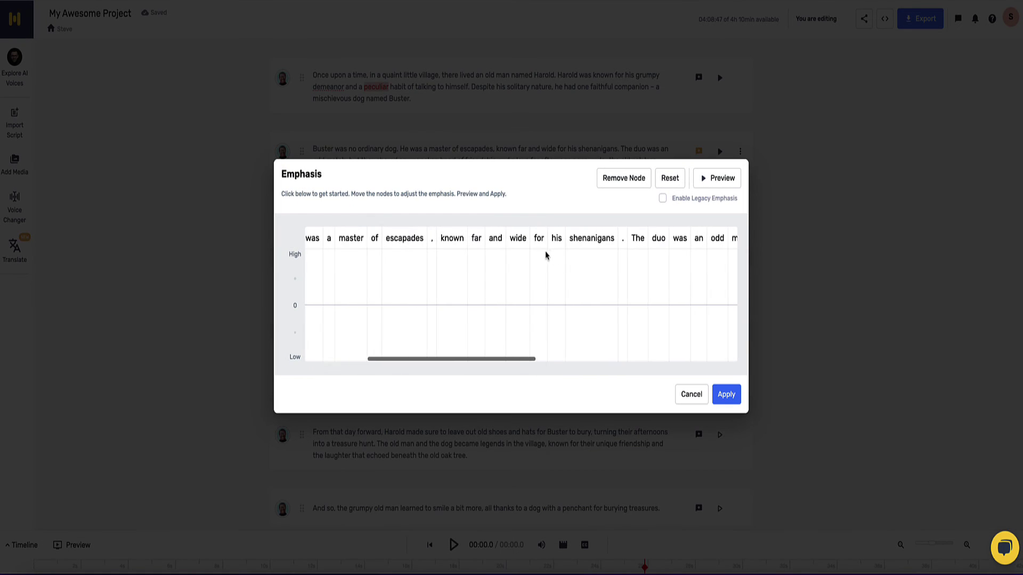
Step: Add emphasis points on 'escapades' and 'shenanigans' and apply them
left_click(404, 266)
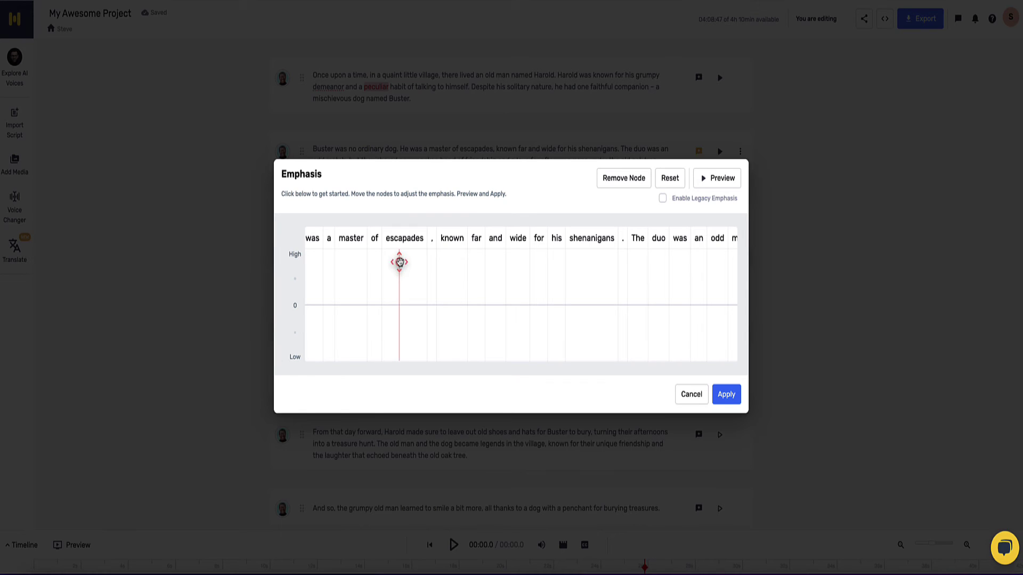
left_click(587, 272)
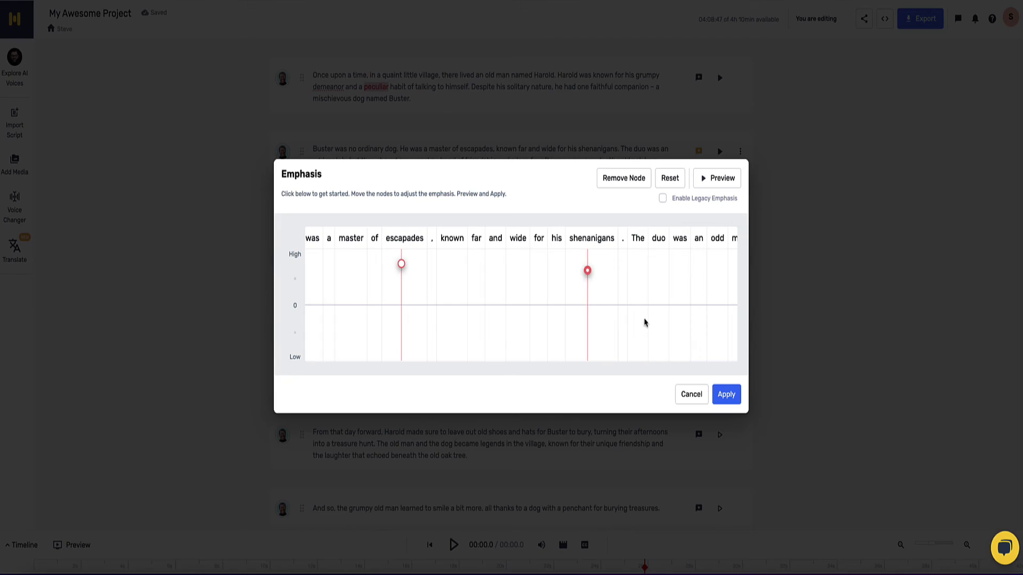
left_click(725, 396)
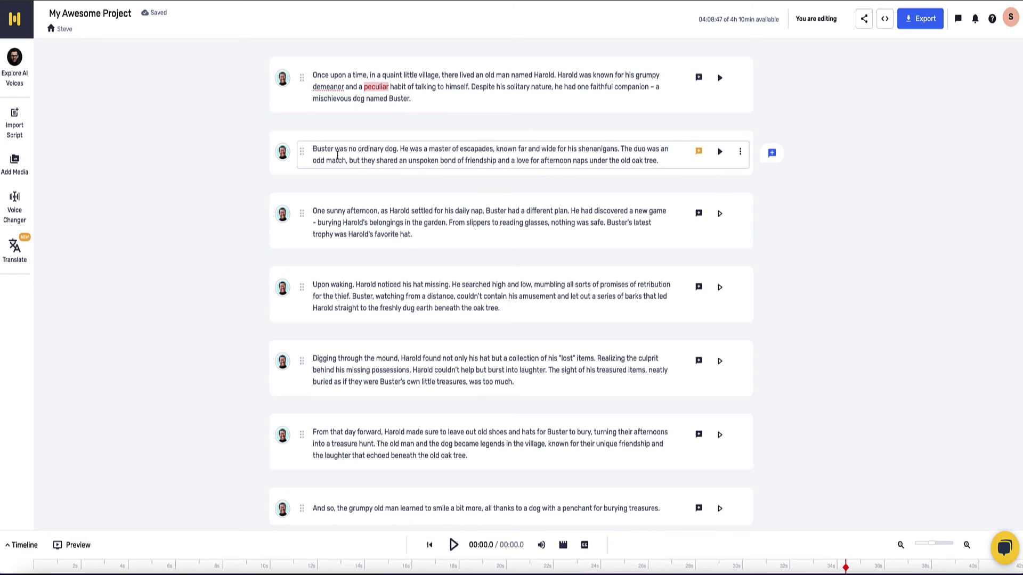
scroll(349, 154, "down", 1)
scroll(349, 155, "up", 1)
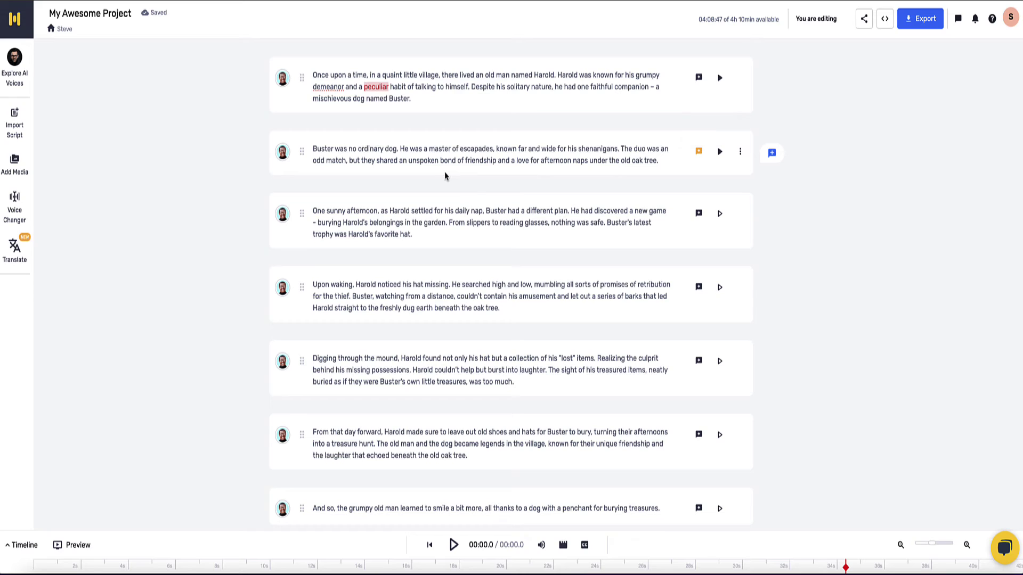
Step: Select the first story block, then bring up the Voice Changer mp3/mp4 upload window
left_click(598, 88)
left_click(11, 212)
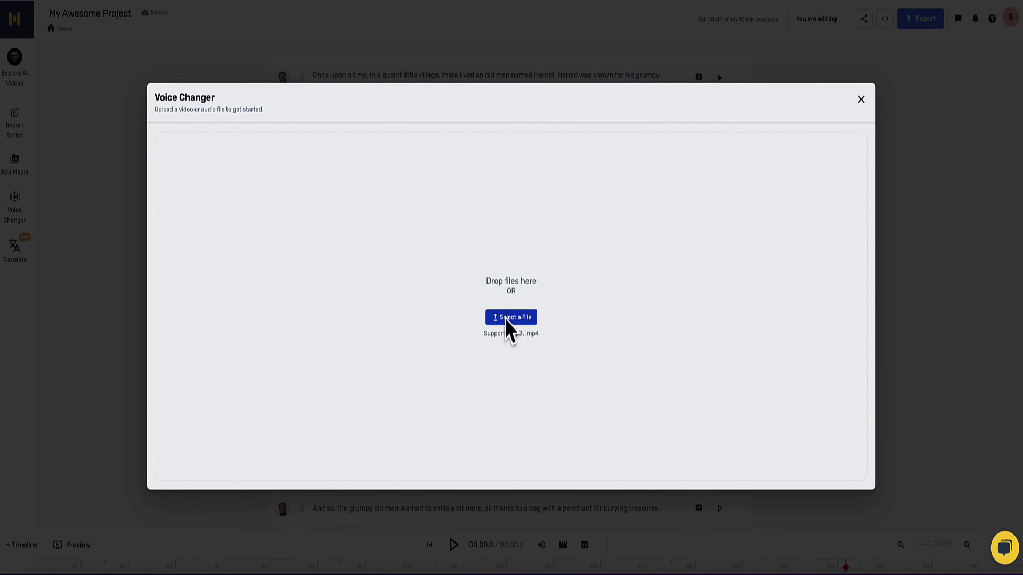
Step: Highlight the Voice Changer's supported file formats note, then deselect it
left_click_drag(543, 340, 477, 339)
left_click(441, 306)
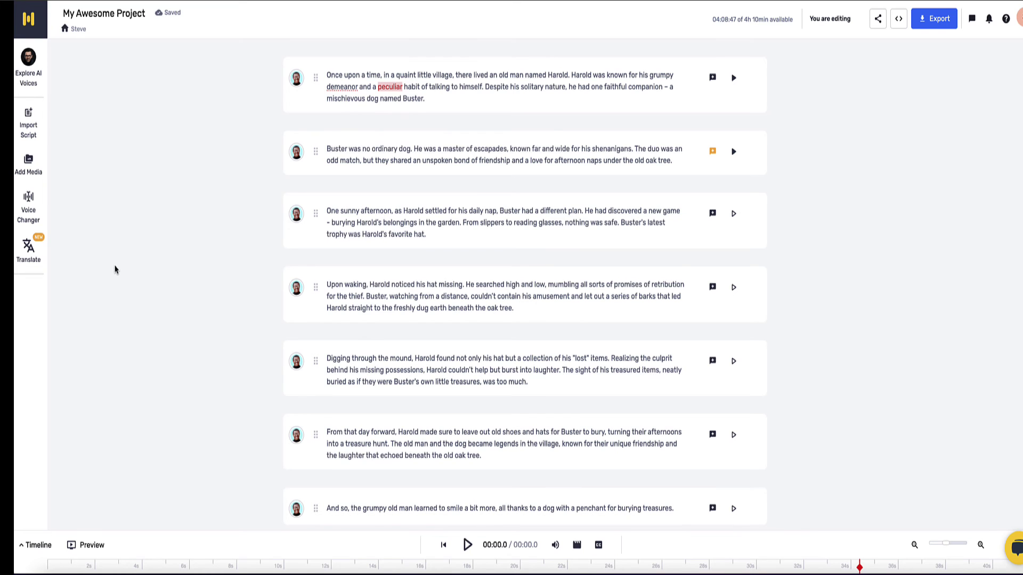
left_click(28, 256)
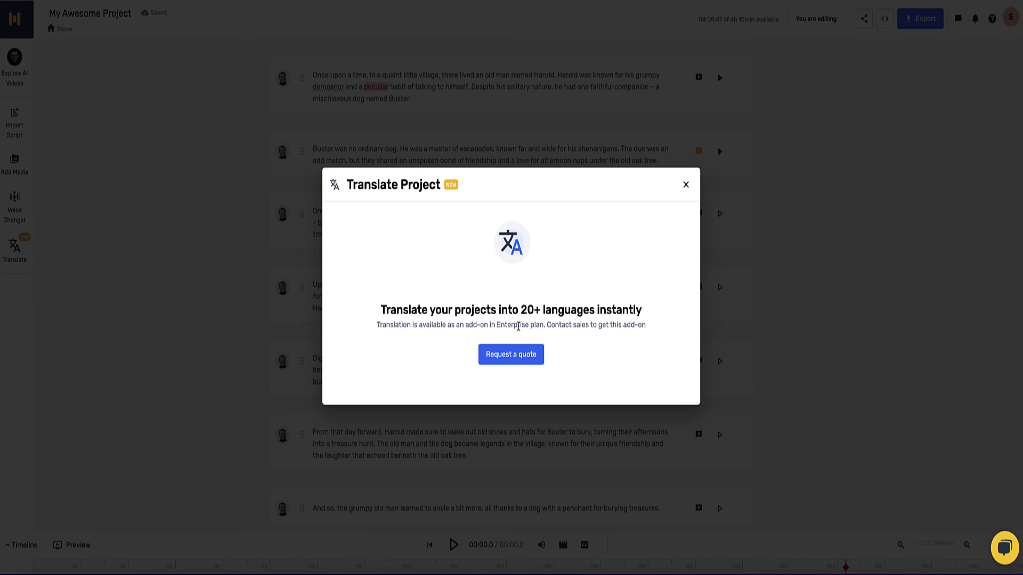
left_click_drag(544, 326, 460, 327)
left_click(685, 184)
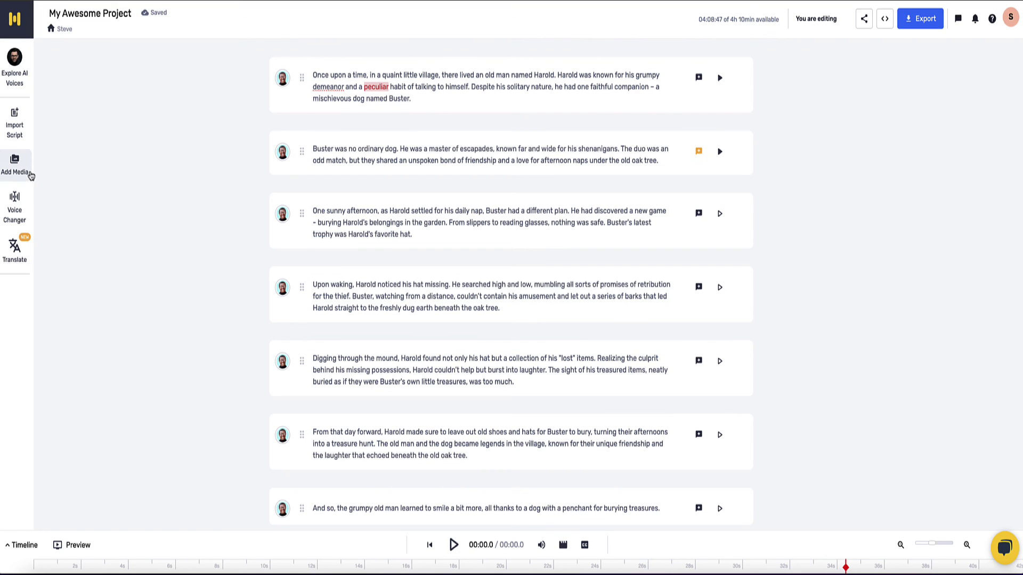
Step: Browse stock images, videos, music and My Uploads, then highlight pricing's 'Try all 120+ voices' feature
left_click(25, 174)
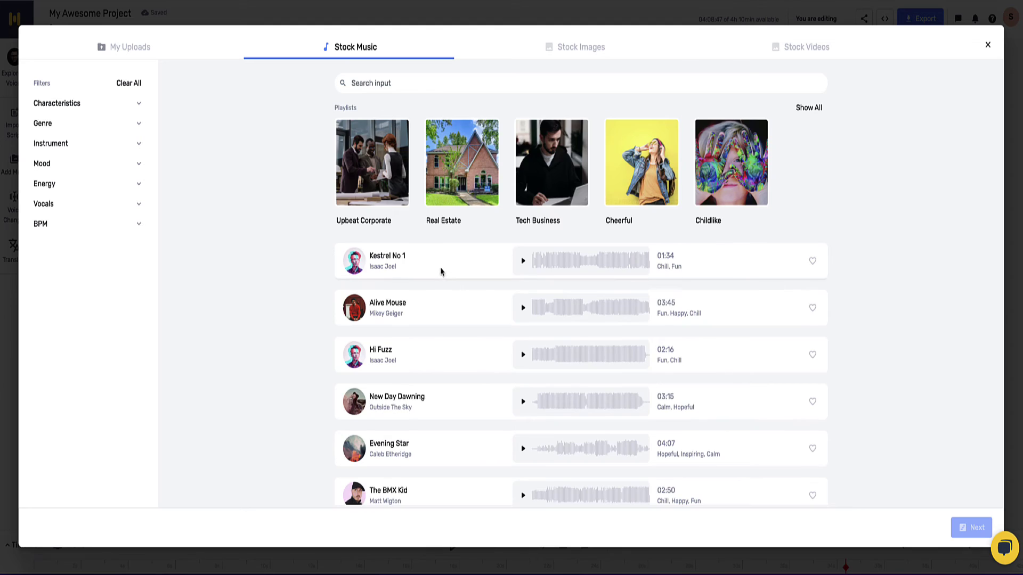
scroll(442, 271, "down", 5)
scroll(443, 270, "up", 5)
left_click(587, 54)
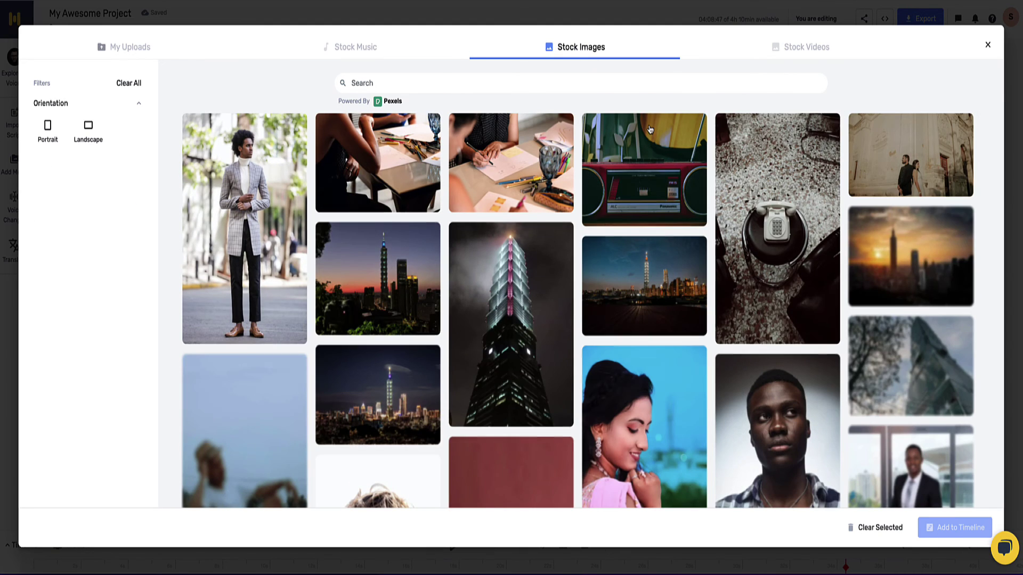
left_click(807, 47)
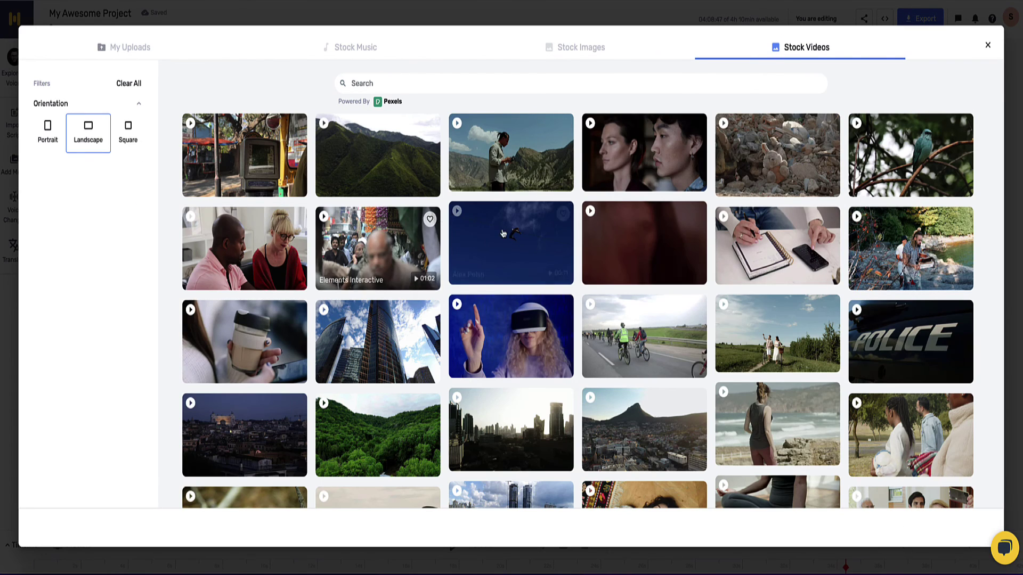
mouse_move(510, 242)
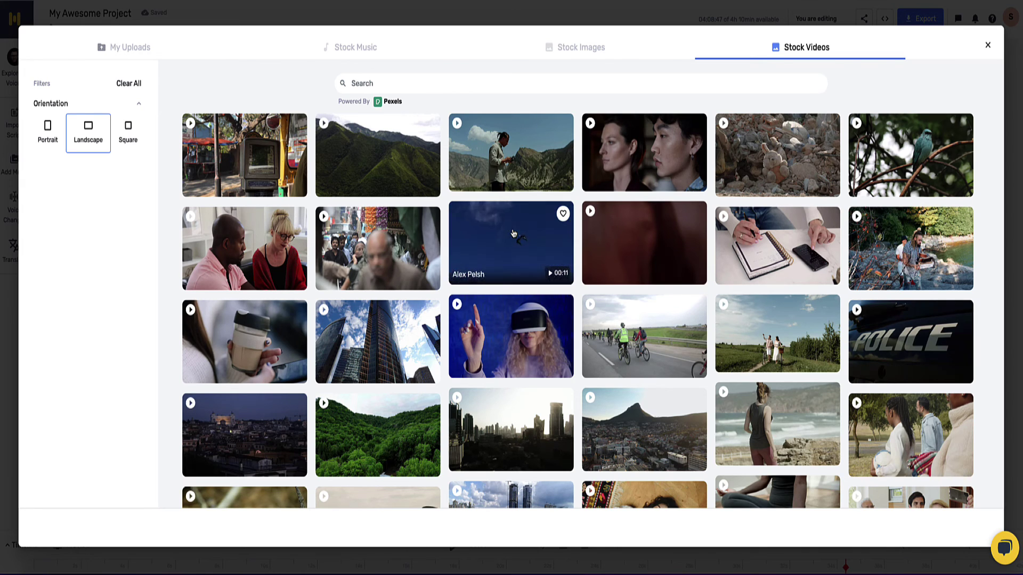
left_click(355, 46)
left_click(126, 48)
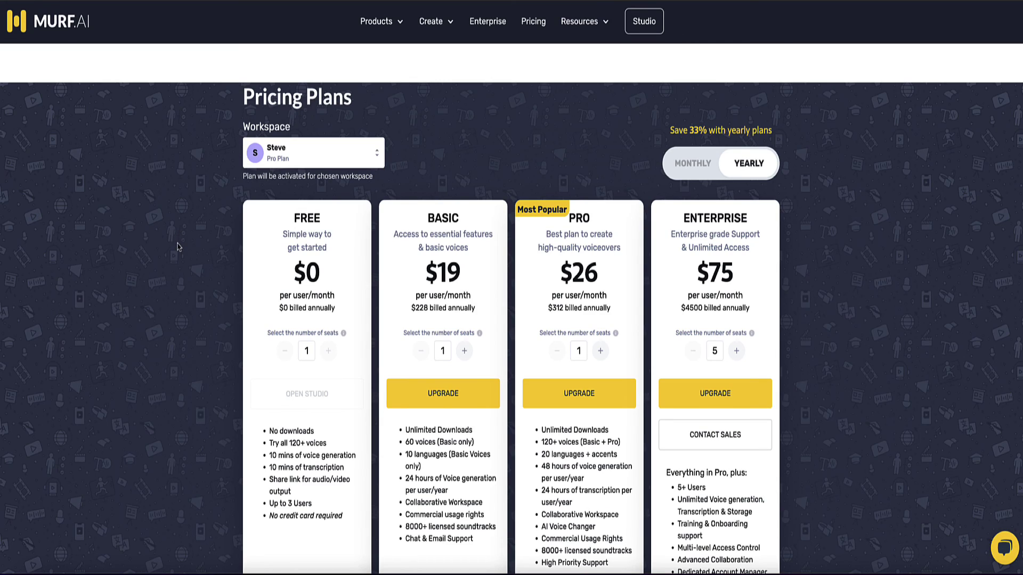
scroll(178, 244, "down", 2)
mouse_move(334, 331)
left_mouse_down()
mouse_move(265, 321)
mouse_move(287, 339)
left_mouse_up()
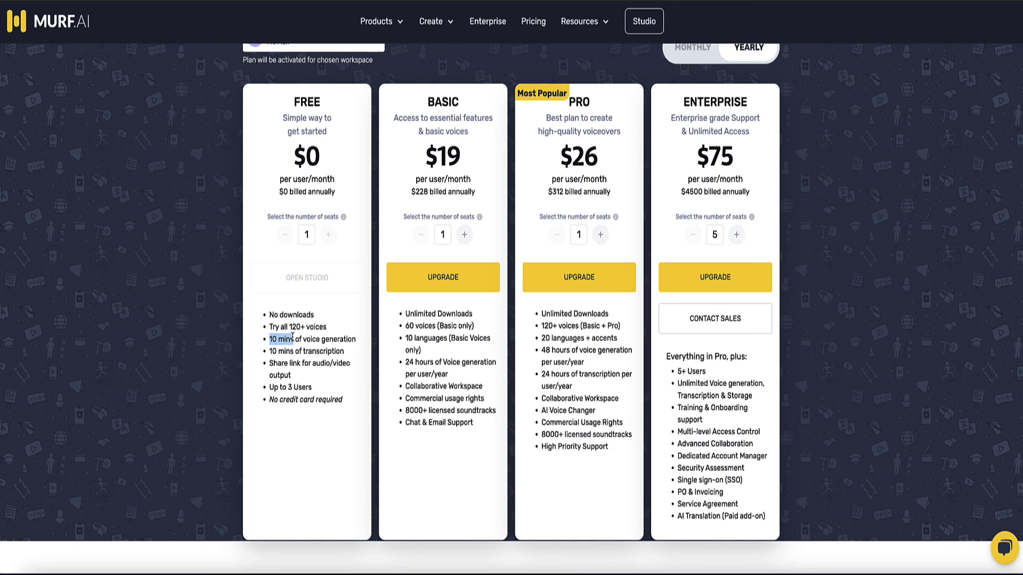
Step: Highlight the yearly savings note and switch pricing to monthly ($29 Basic, $39 Pro)
left_click(292, 339)
scroll(292, 339, "up", 2)
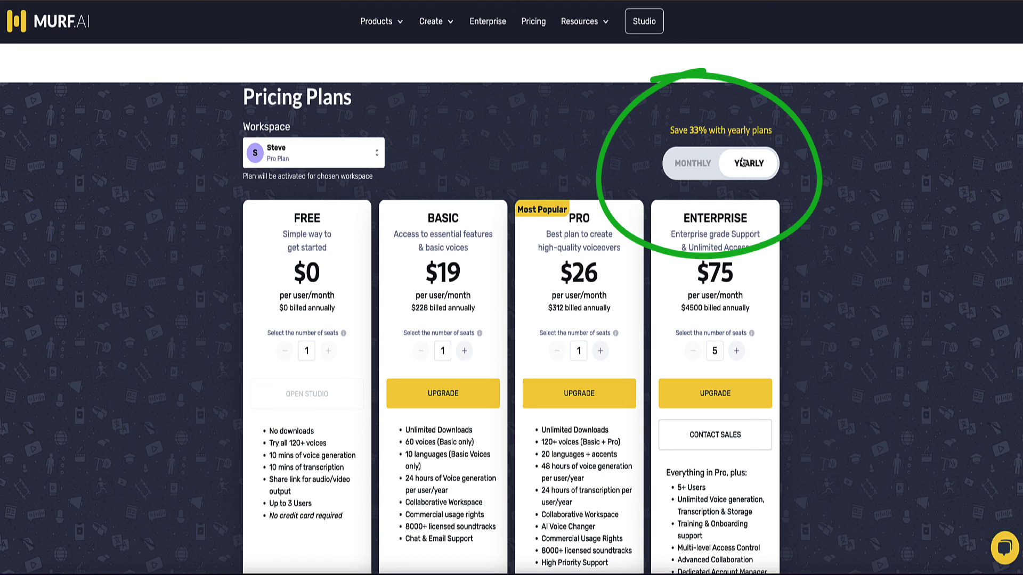
left_click_drag(674, 130, 739, 127)
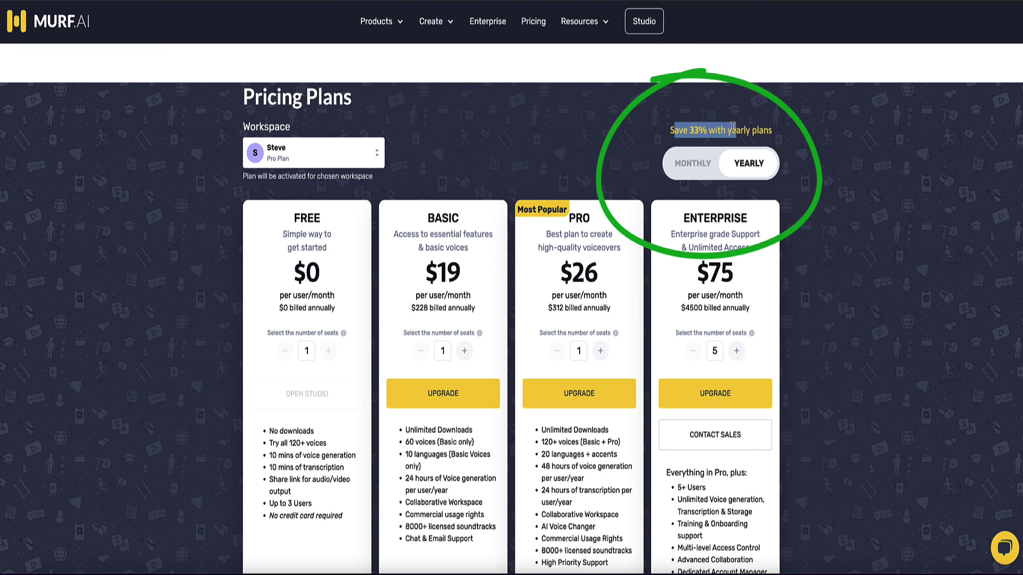
left_click(689, 164)
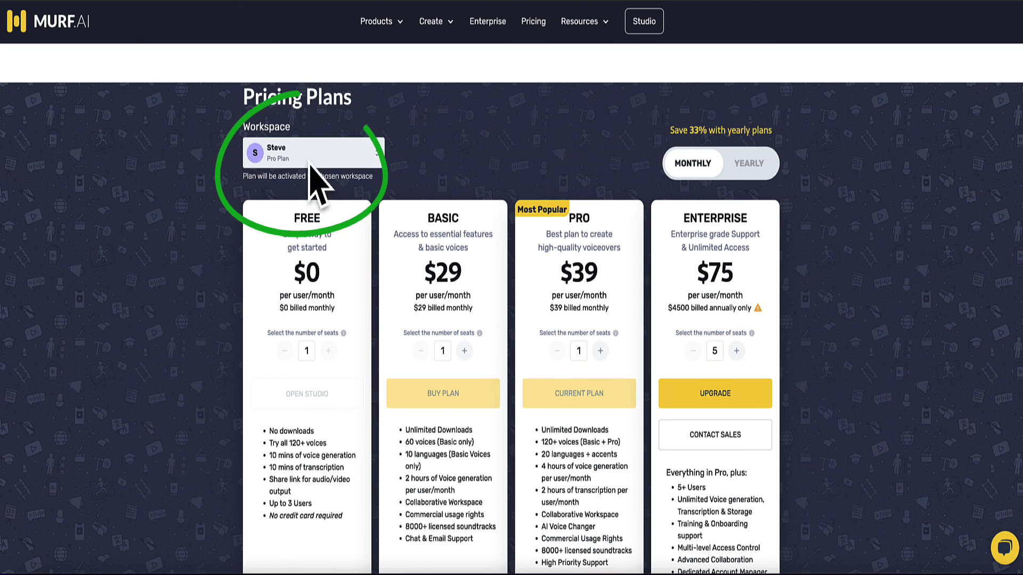
scroll(447, 340, "down", 2)
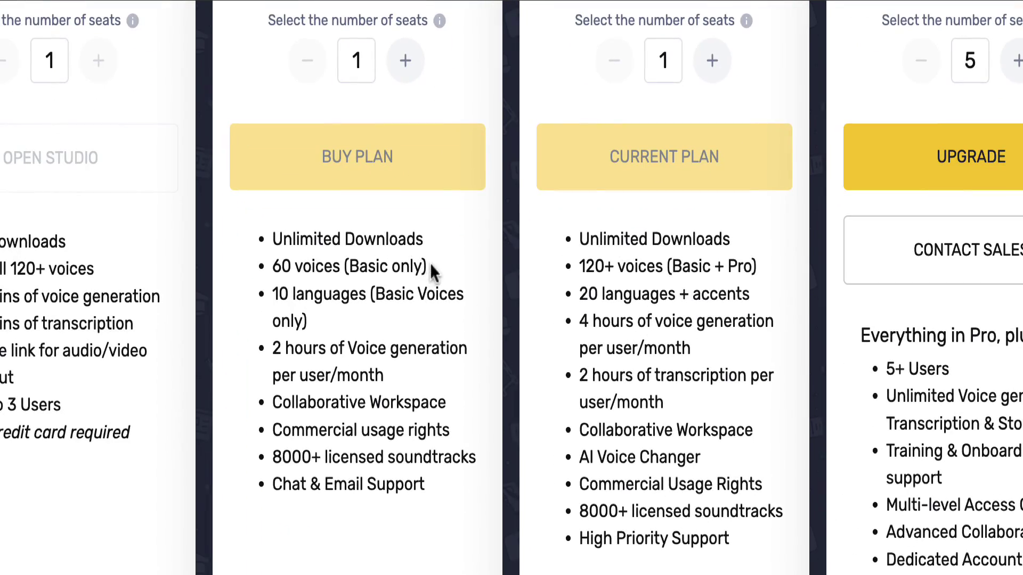
left_click_drag(430, 269, 272, 276)
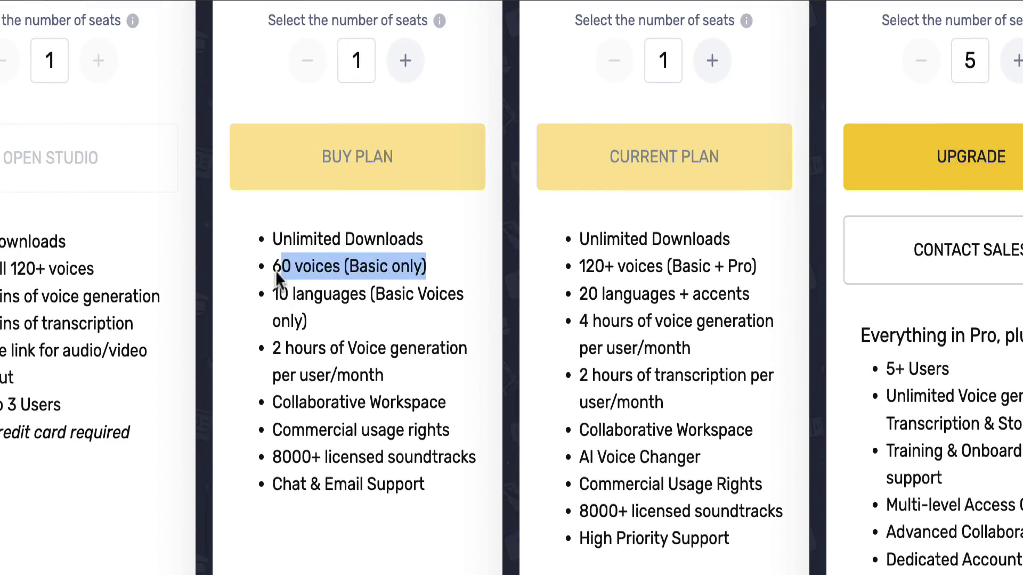
left_click(313, 268)
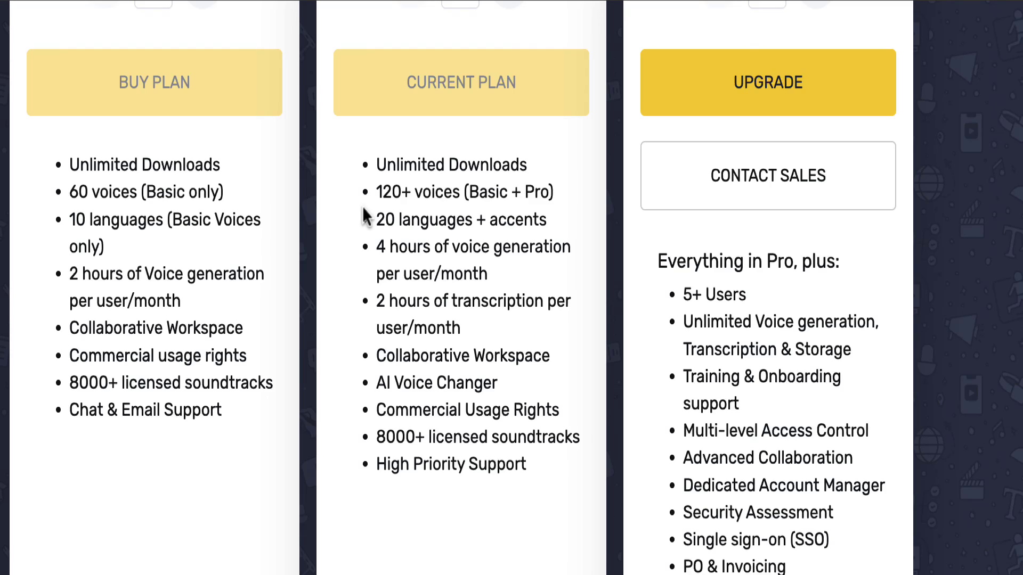
left_click_drag(395, 217, 368, 199)
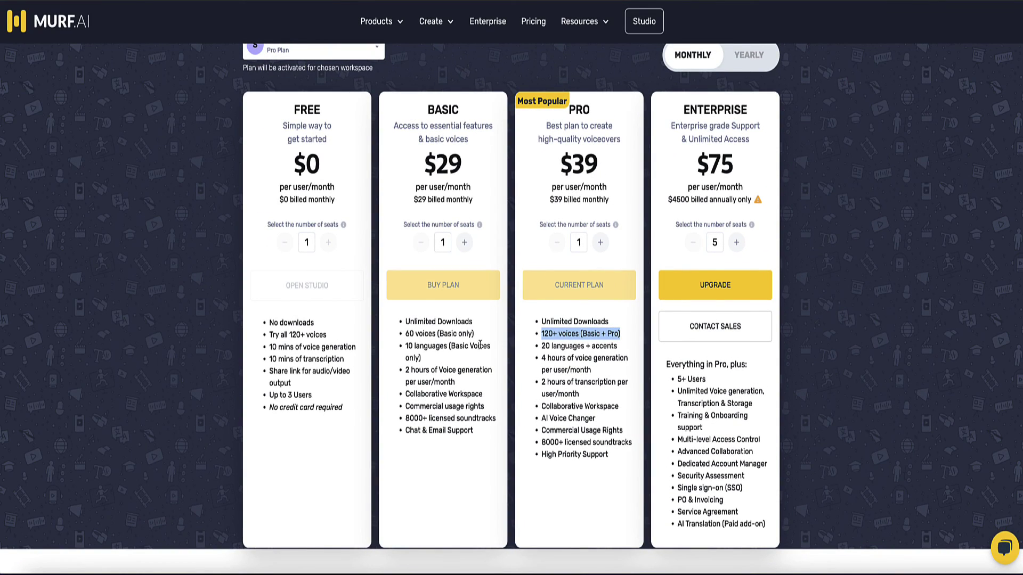
left_click(484, 345)
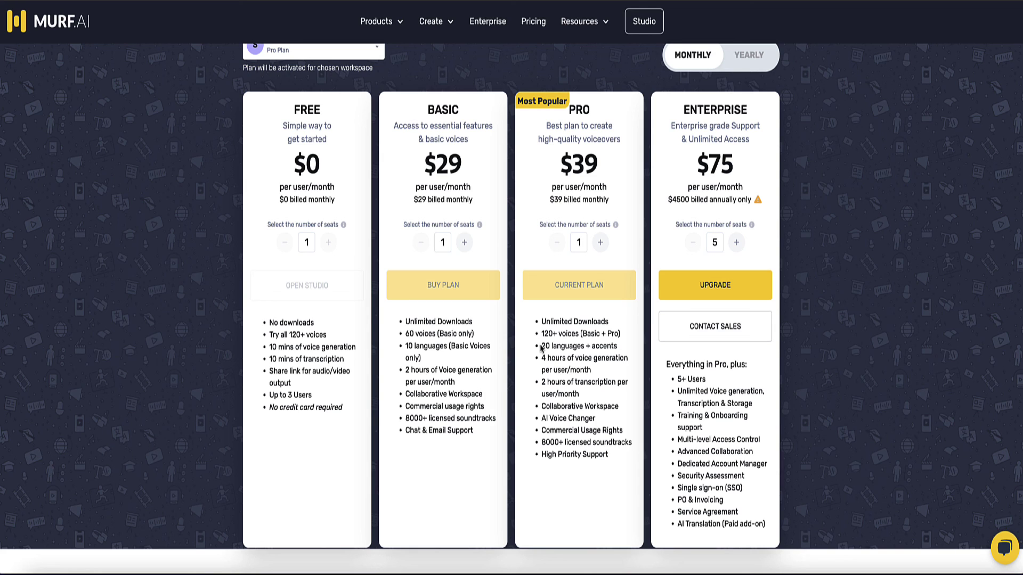
left_click_drag(541, 346, 606, 346)
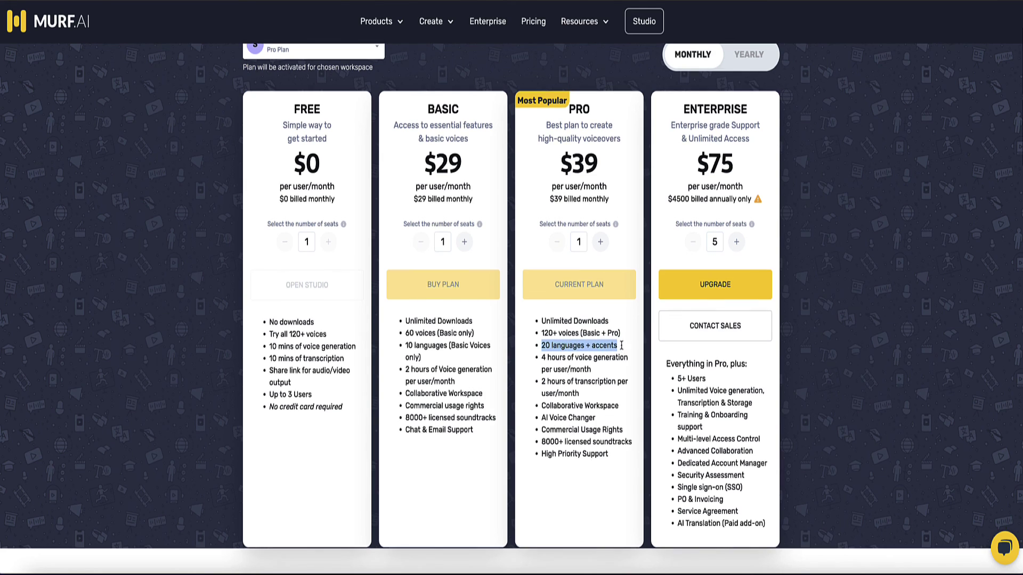
left_click(441, 347)
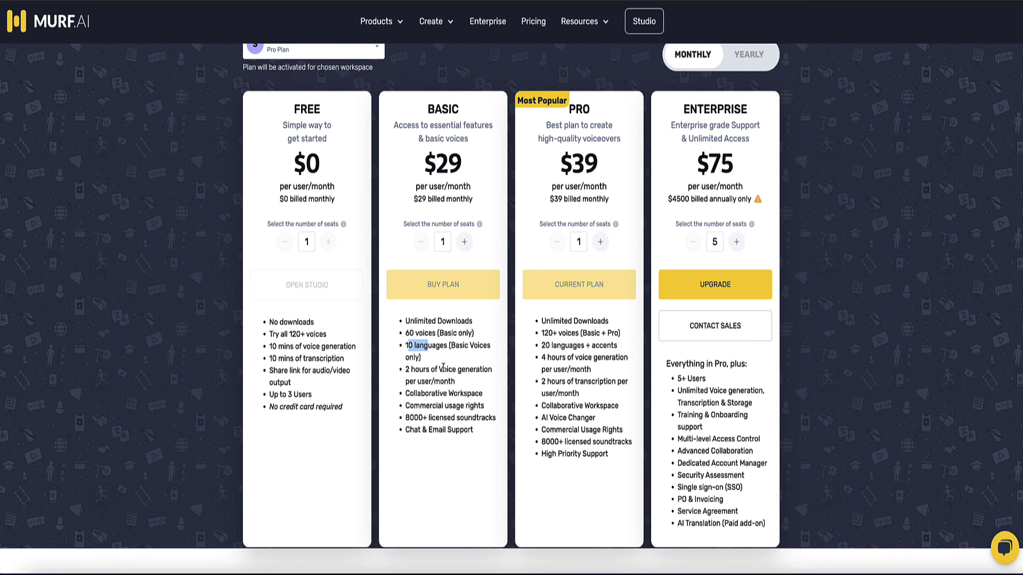
left_click_drag(537, 357, 592, 369)
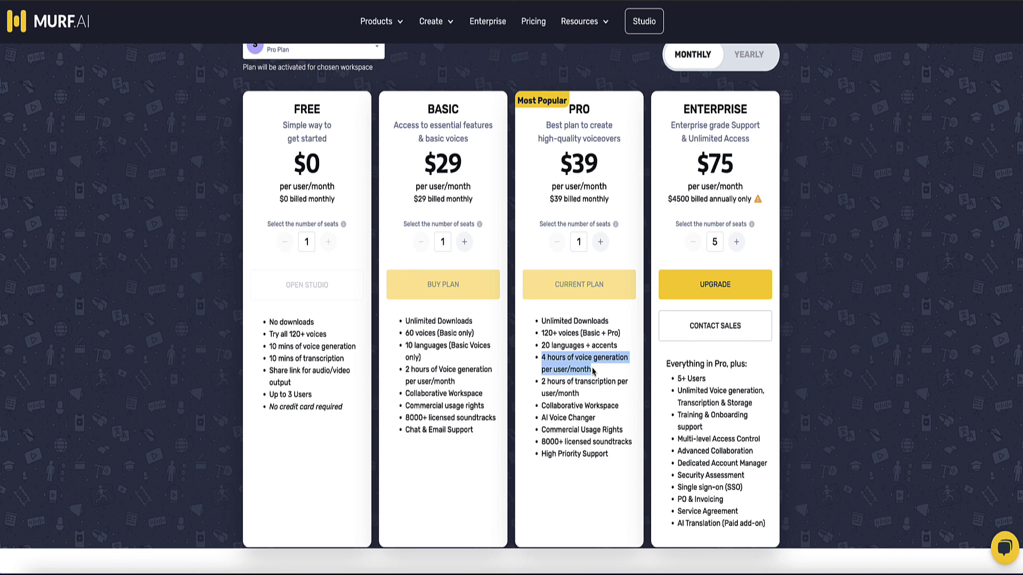
left_click_drag(455, 379, 406, 368)
left_click(406, 372)
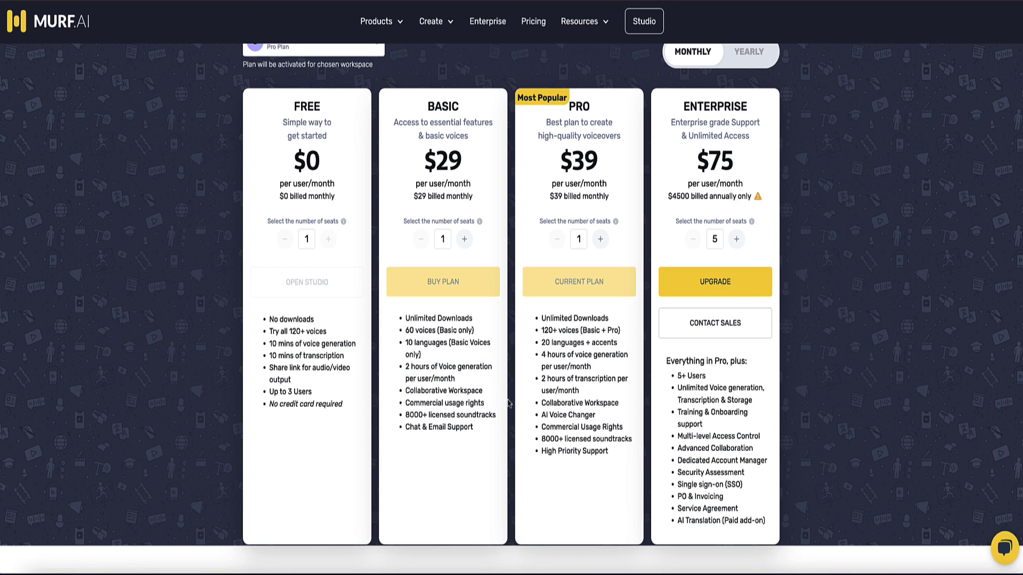
left_click_drag(599, 415, 540, 422)
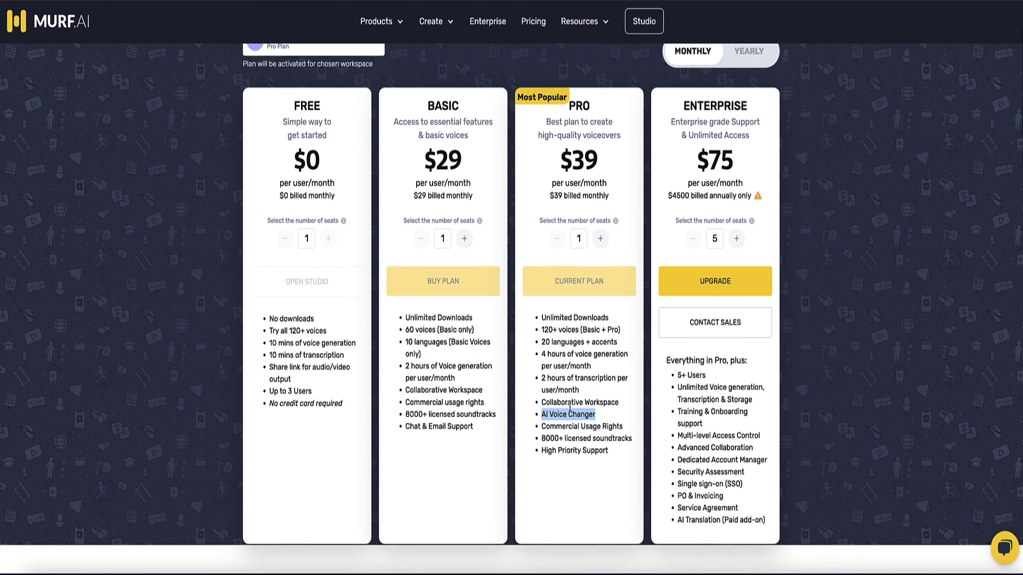